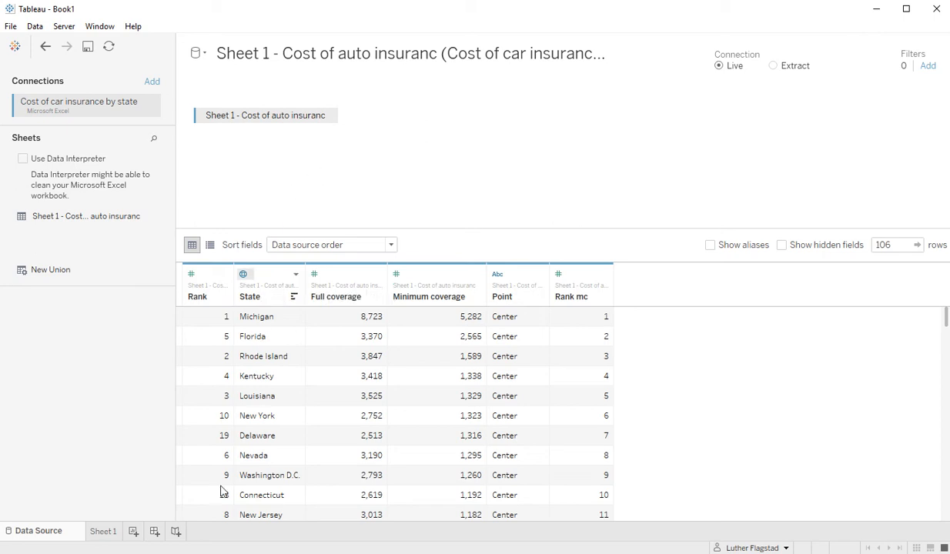
Leave the Data Source page for the empty Sheet 1 worksheet.
{"action": "left_click", "coordinate": [106, 532]}
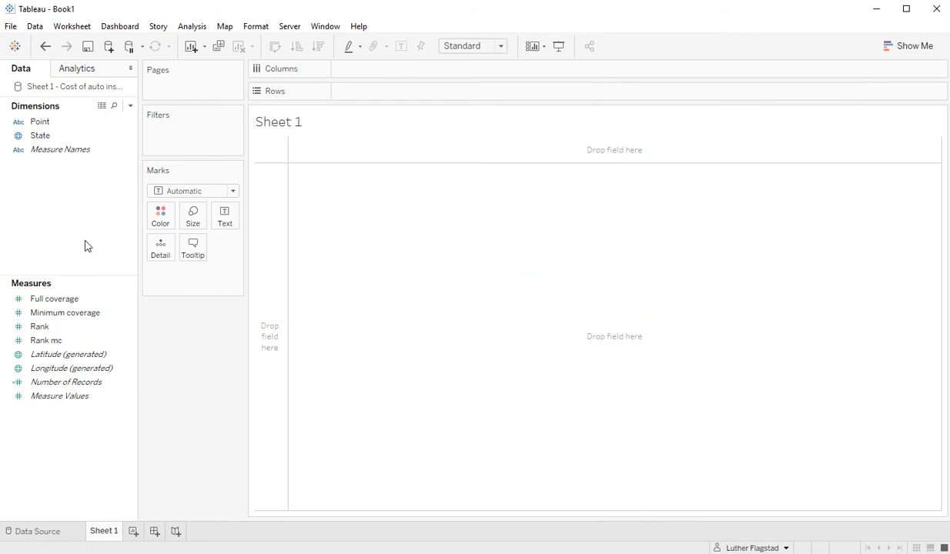
Create Set 1 from the State field with only Alaska checked.
{"action": "left_click", "coordinate": [46, 137]}
{"action": "right_click", "coordinate": [47, 139]}
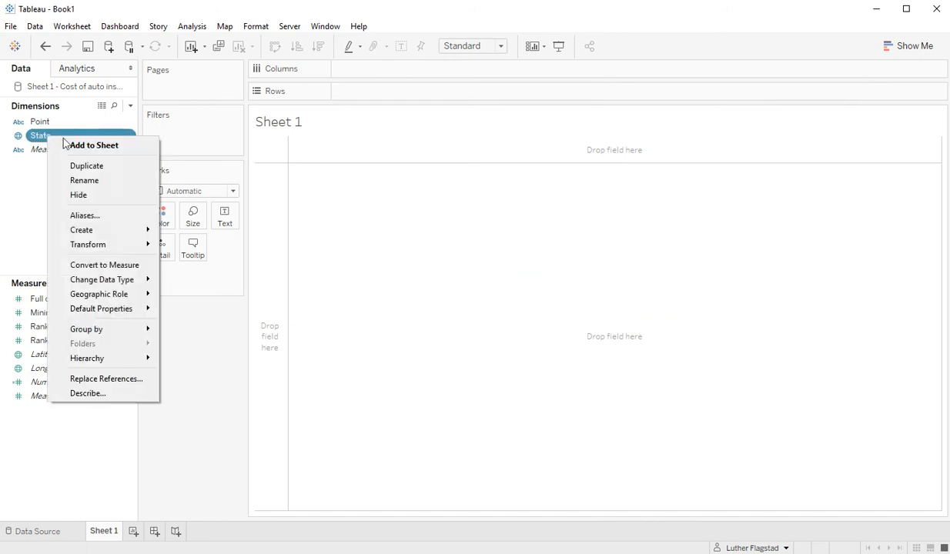
{"action": "mouse_move", "coordinate": [100, 235]}
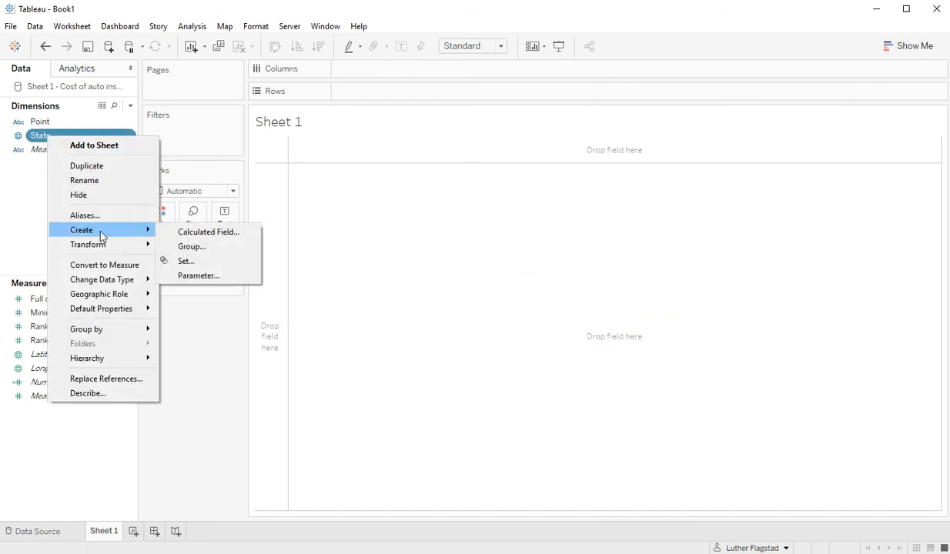
{"action": "left_click", "coordinate": [196, 262]}
{"action": "left_click", "coordinate": [350, 207]}
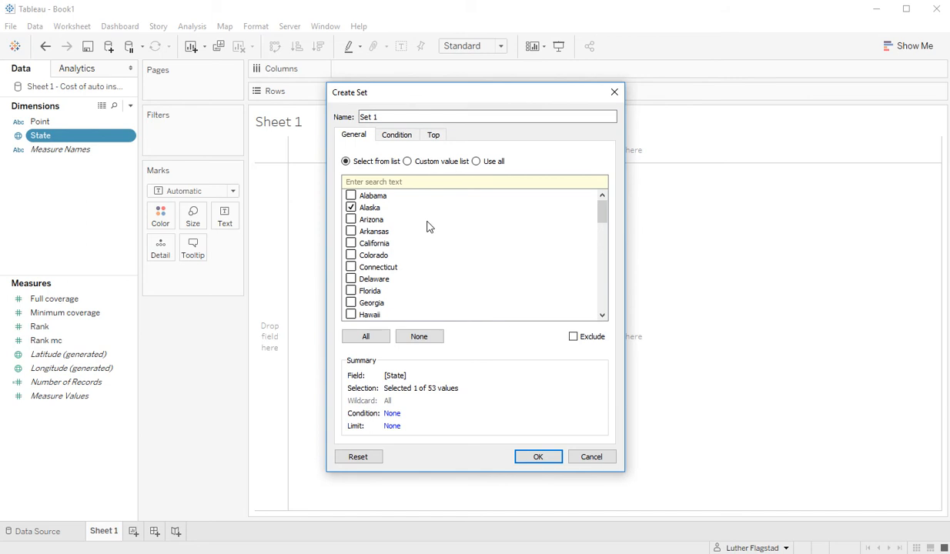
{"action": "left_click", "coordinate": [547, 459]}
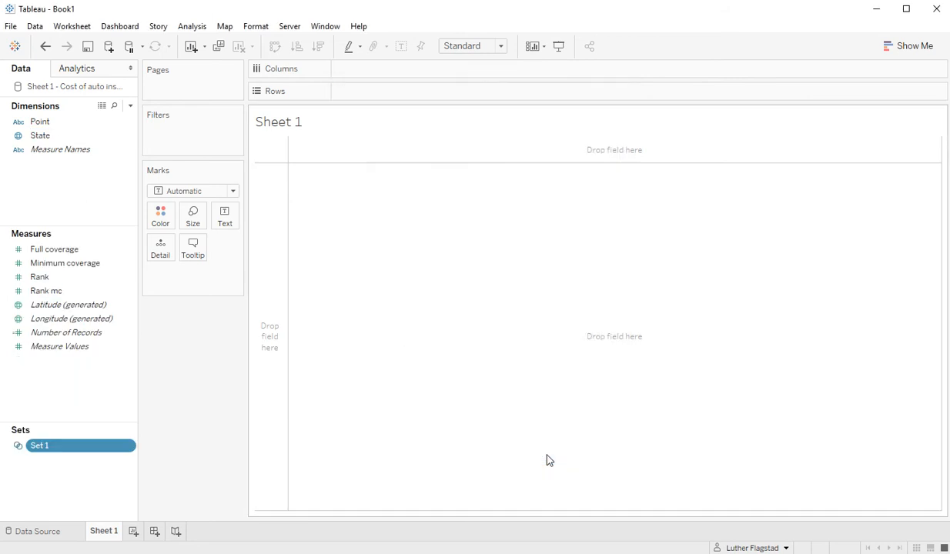
{"action": "left_click", "coordinate": [38, 137]}
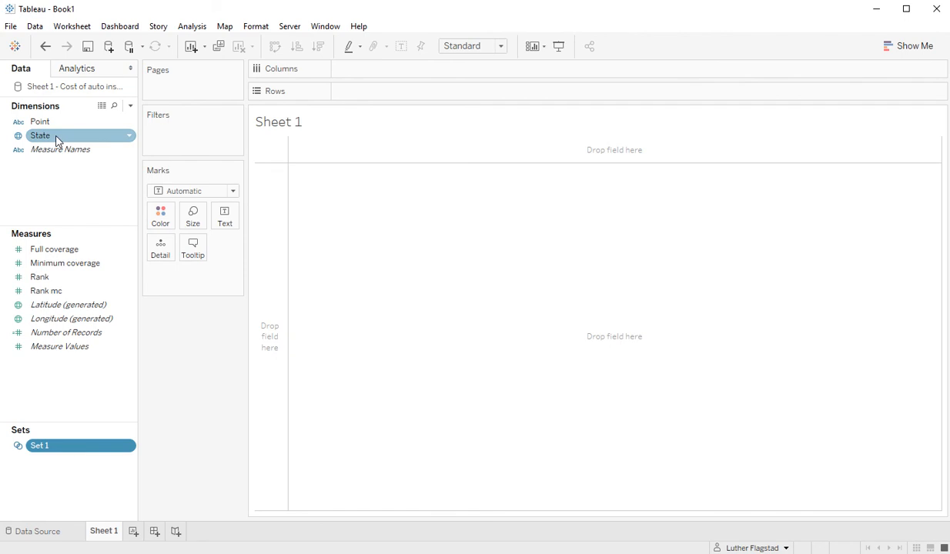
Add a State filter to Sheet 1 keeping only Alaska and Florida.
{"action": "left_click_drag", "start_coordinate": [57, 137], "coordinate": [200, 140]}
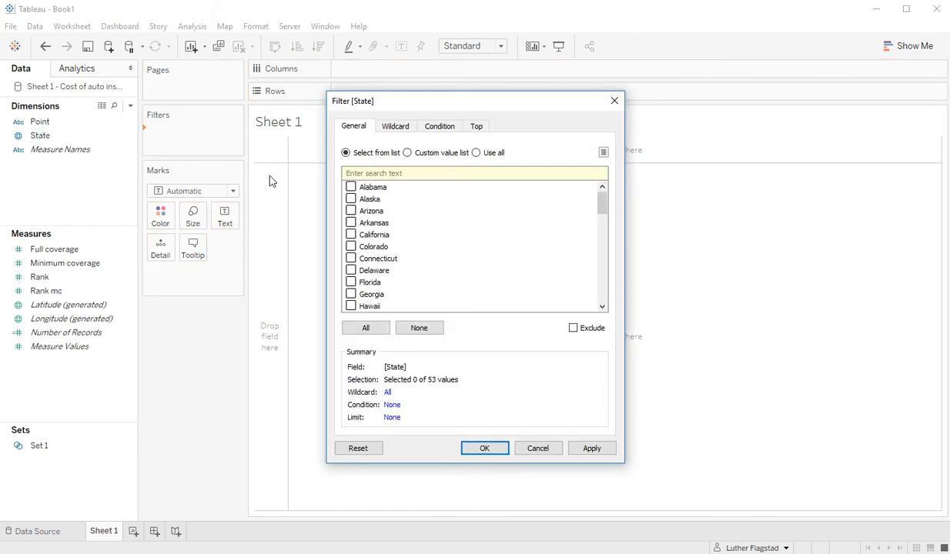
{"action": "left_click", "coordinate": [351, 199]}
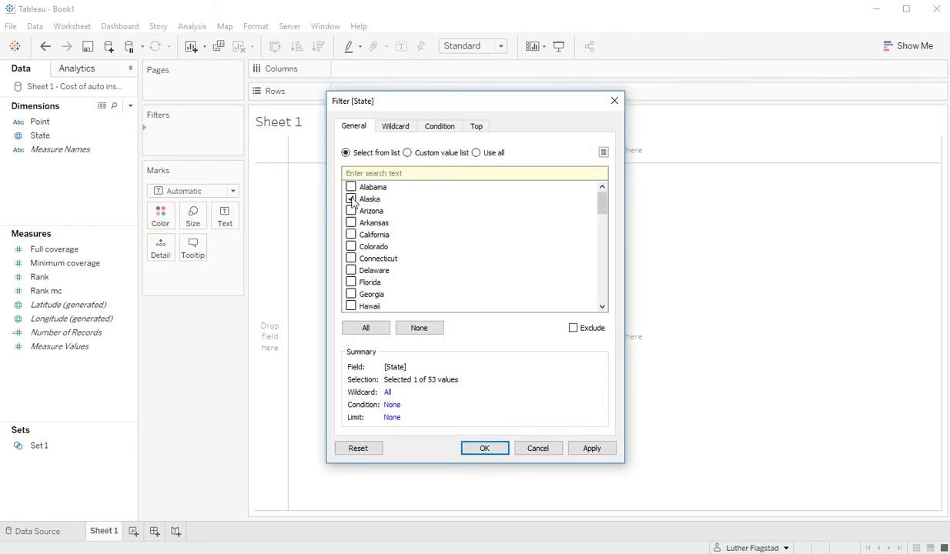
{"action": "left_click", "coordinate": [351, 282]}
{"action": "left_click", "coordinate": [484, 447]}
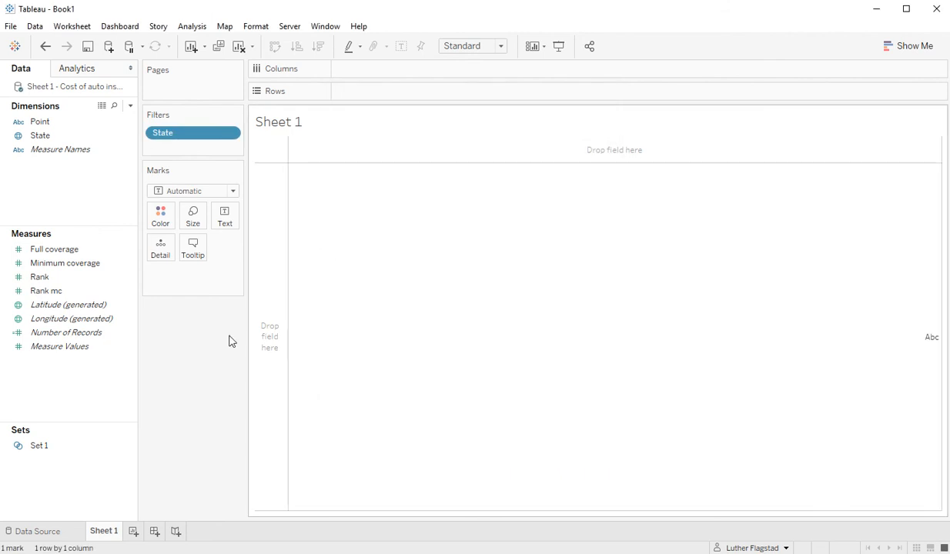
{"action": "left_click", "coordinate": [51, 449]}
Rename Set 1 to 'Button Swap Set' and put it on Columns to split In and Out.
{"action": "right_click", "coordinate": [51, 449]}
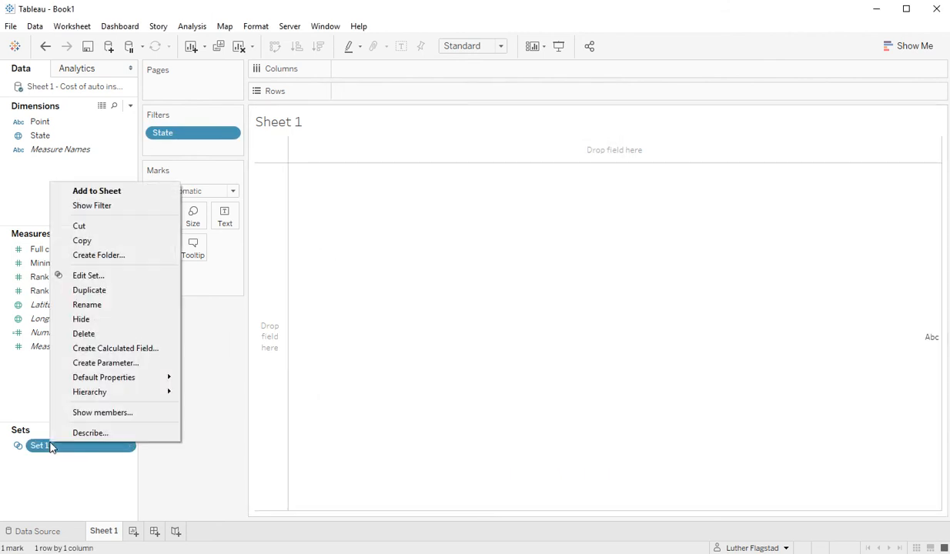
{"action": "left_click", "coordinate": [126, 305]}
{"action": "key", "text": "BackSpace"}
{"action": "key", "text": "BackSpace"}
{"action": "key", "text": "BackSpace"}
{"action": "key", "text": "BackSpace"}
{"action": "key", "text": "BackSpace"}
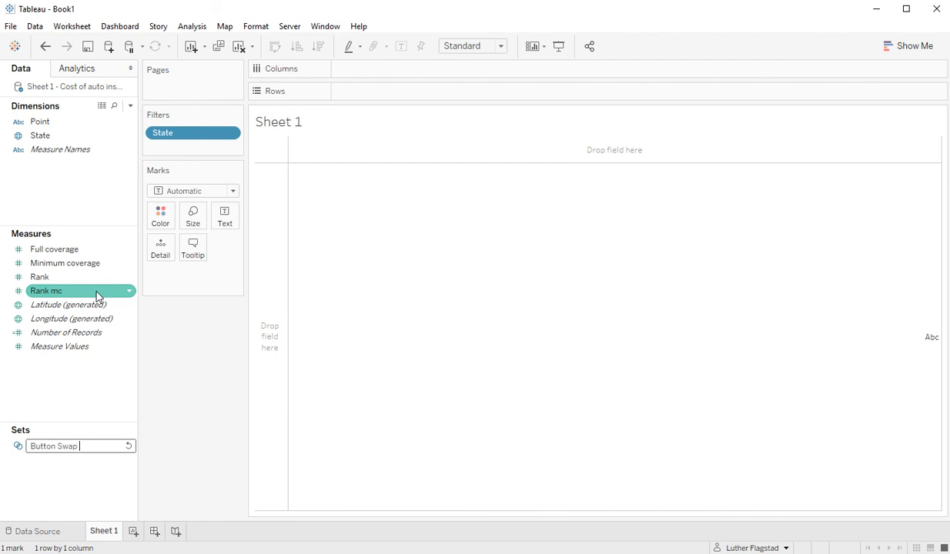
{"action": "key", "text": "Return"}
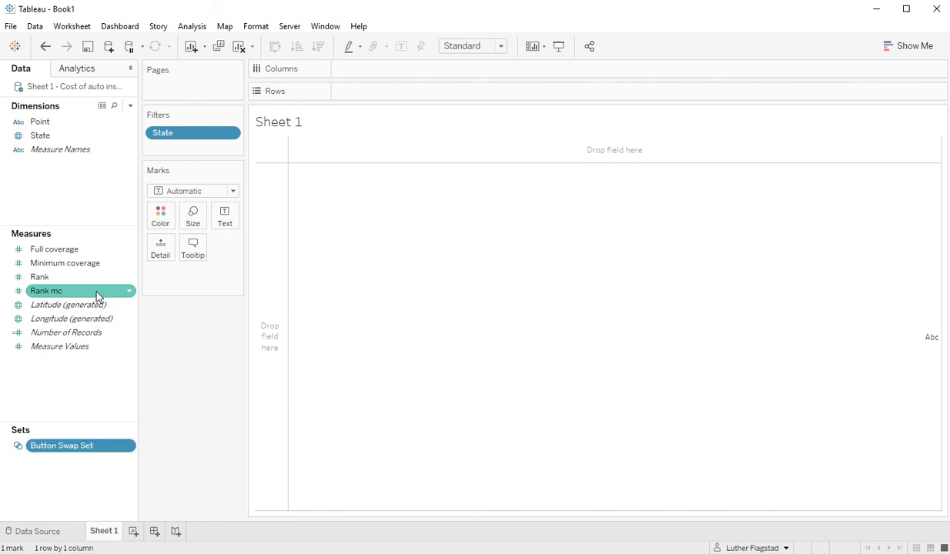
{"action": "left_click_drag", "start_coordinate": [73, 449], "coordinate": [396, 73]}
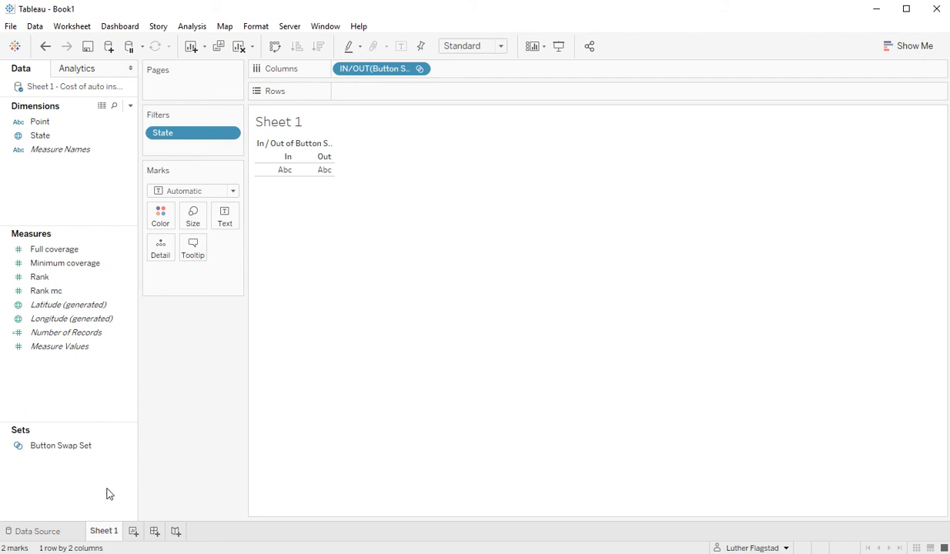
Review Button Swap Set's members unchanged, then label the table with State names.
{"action": "right_click", "coordinate": [63, 446]}
{"action": "left_click", "coordinate": [103, 282]}
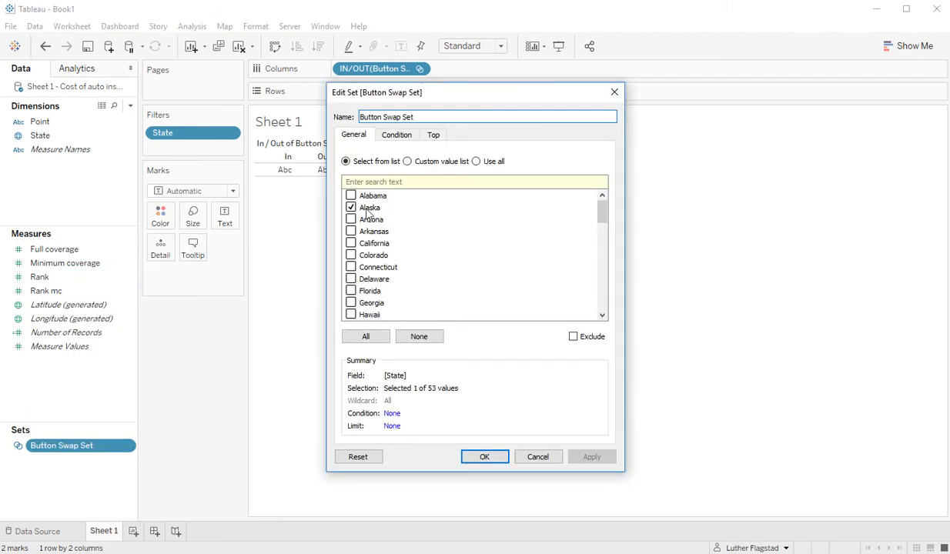
{"action": "left_click", "coordinate": [538, 460]}
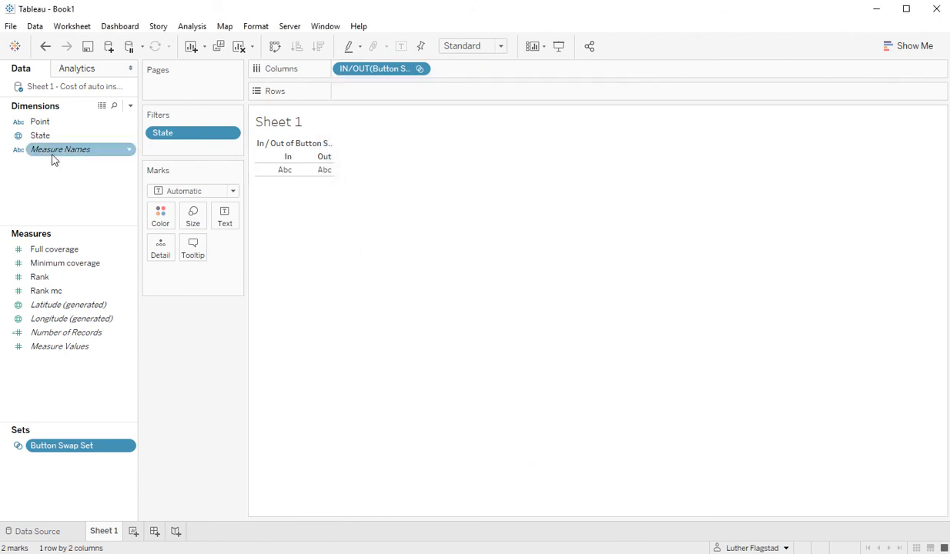
{"action": "left_click_drag", "start_coordinate": [44, 137], "coordinate": [227, 222]}
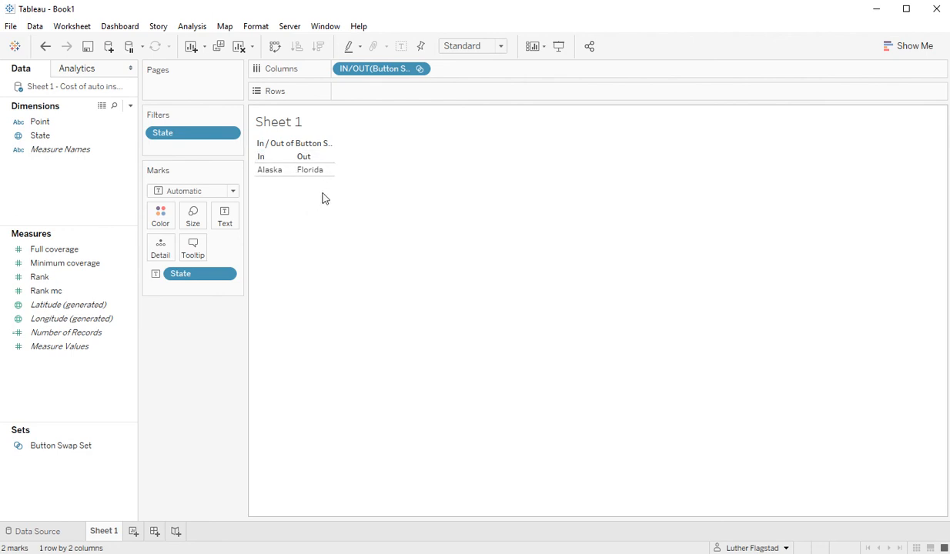
Create Dashboard 1 holding Sheet 1 sized to Entire View.
{"action": "left_click", "coordinate": [156, 537]}
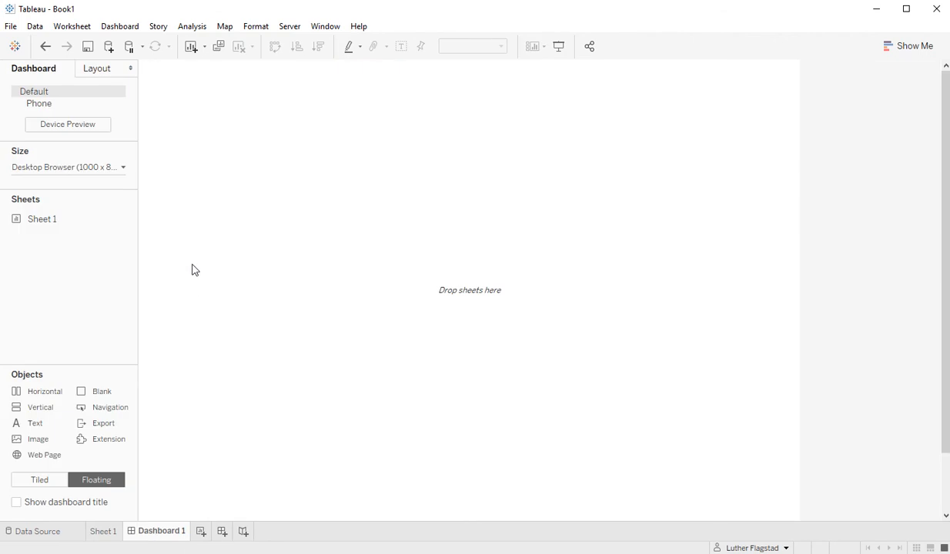
{"action": "left_click_drag", "start_coordinate": [51, 220], "coordinate": [276, 153]}
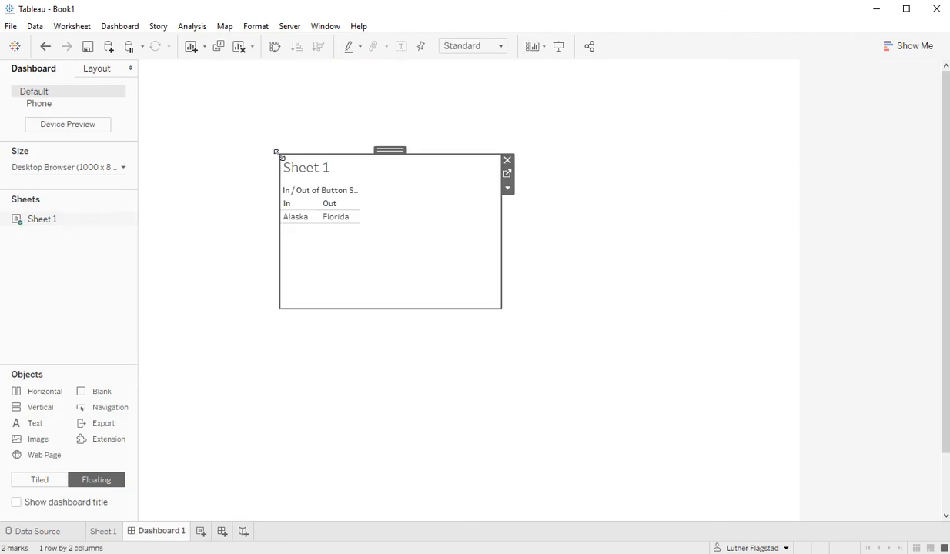
{"action": "left_click", "coordinate": [476, 46]}
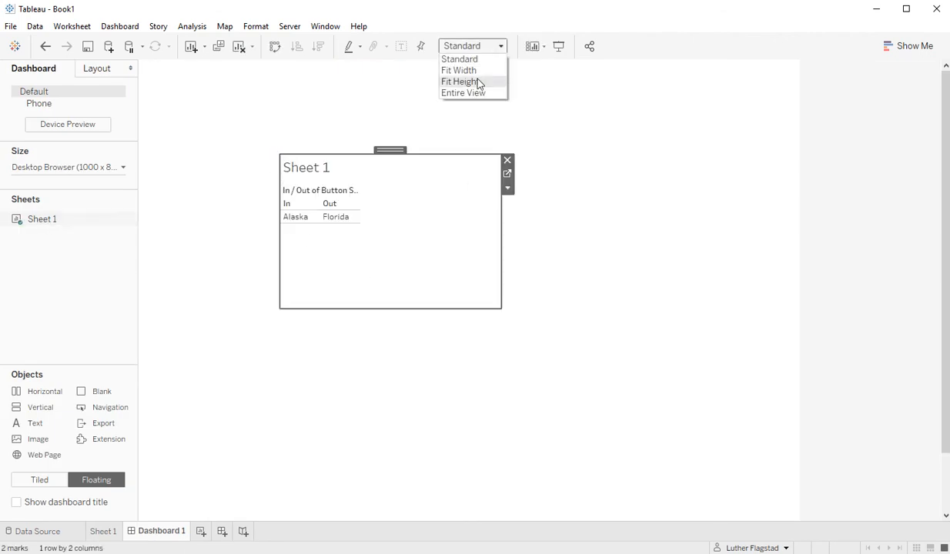
{"action": "left_click", "coordinate": [474, 93]}
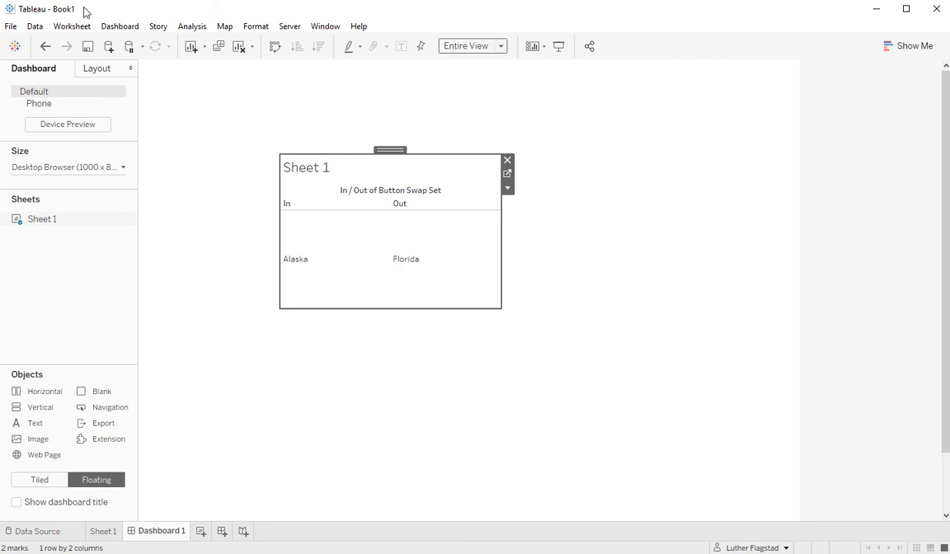
{"action": "left_click", "coordinate": [119, 25]}
Start a new Change Set Values action on Dashboard 1, named Swap Button Set Action.
{"action": "left_click", "coordinate": [154, 192]}
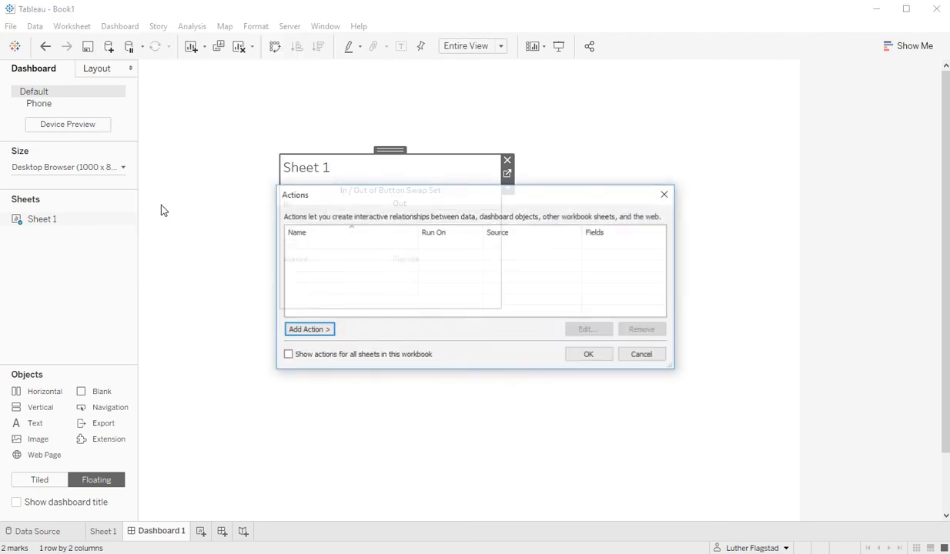
{"action": "left_click", "coordinate": [305, 330]}
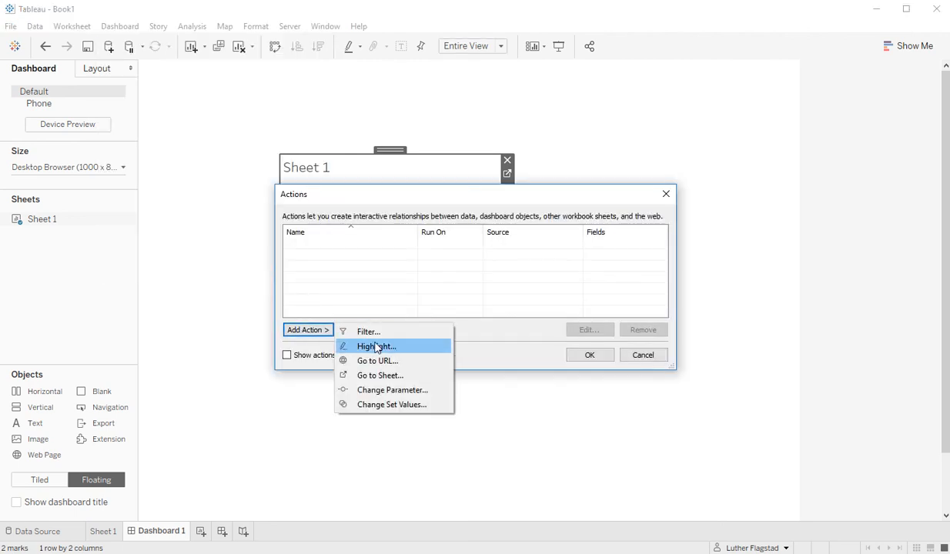
{"action": "left_click", "coordinate": [394, 404]}
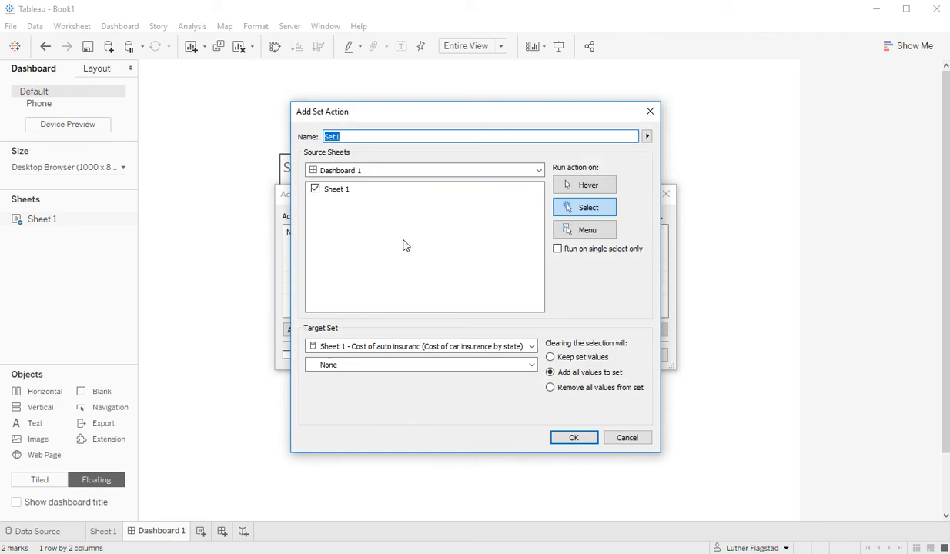
{"action": "type", "text": "Swap Button"}
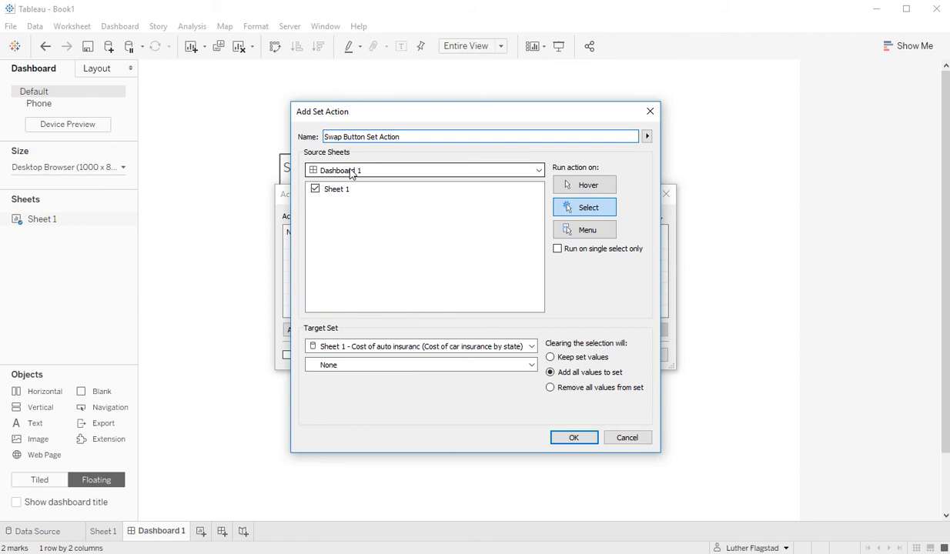
Target Button Swap Set, keep set values when cleared, and confirm the action.
{"action": "left_click", "coordinate": [371, 351]}
{"action": "left_click", "coordinate": [365, 367]}
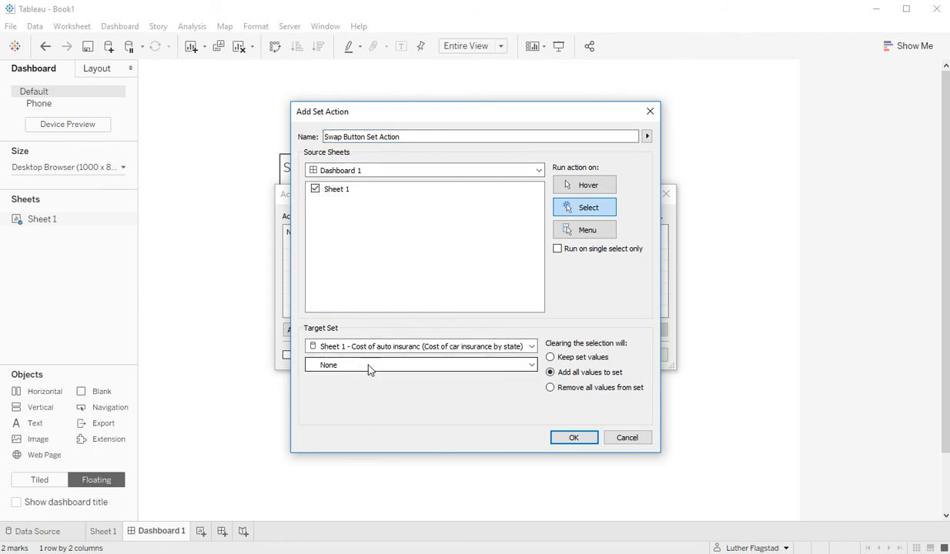
{"action": "left_click", "coordinate": [359, 367]}
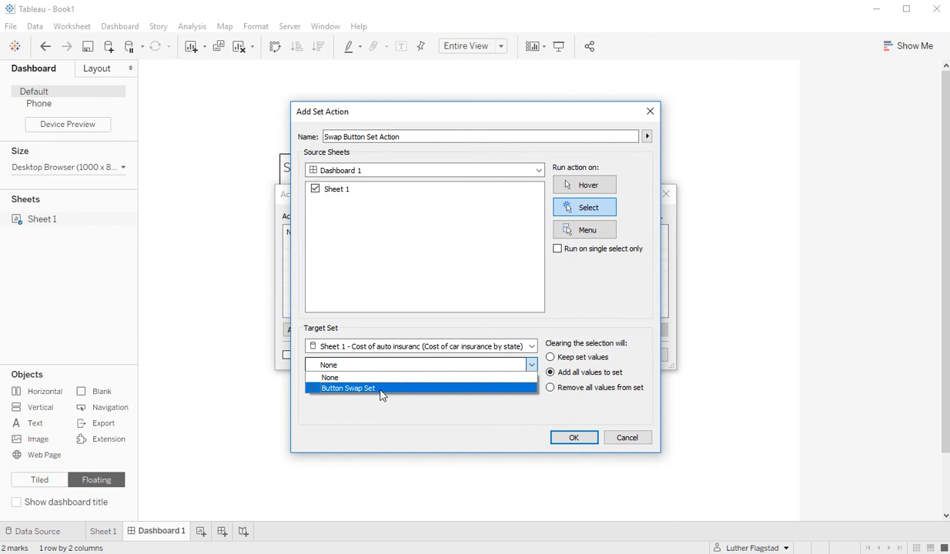
{"action": "left_click", "coordinate": [387, 390]}
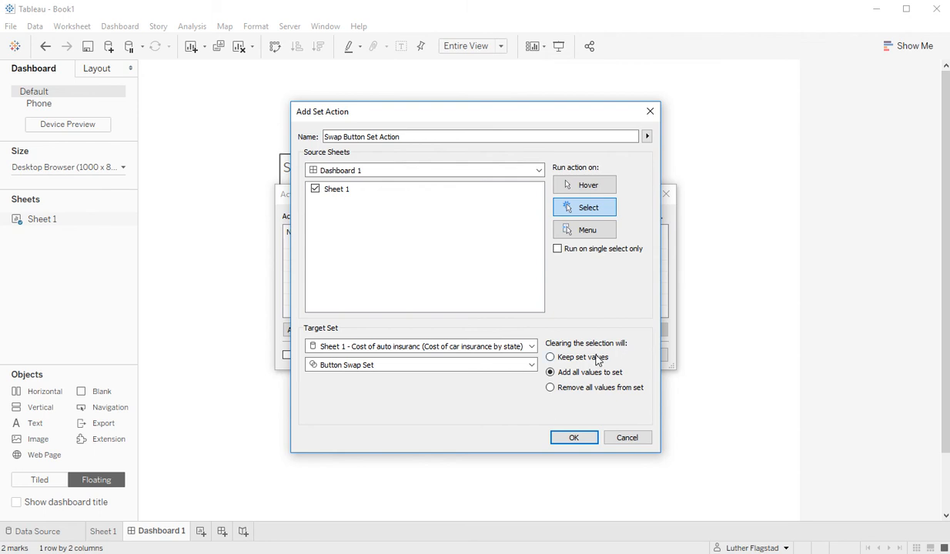
{"action": "left_click", "coordinate": [551, 357]}
{"action": "left_click", "coordinate": [573, 438]}
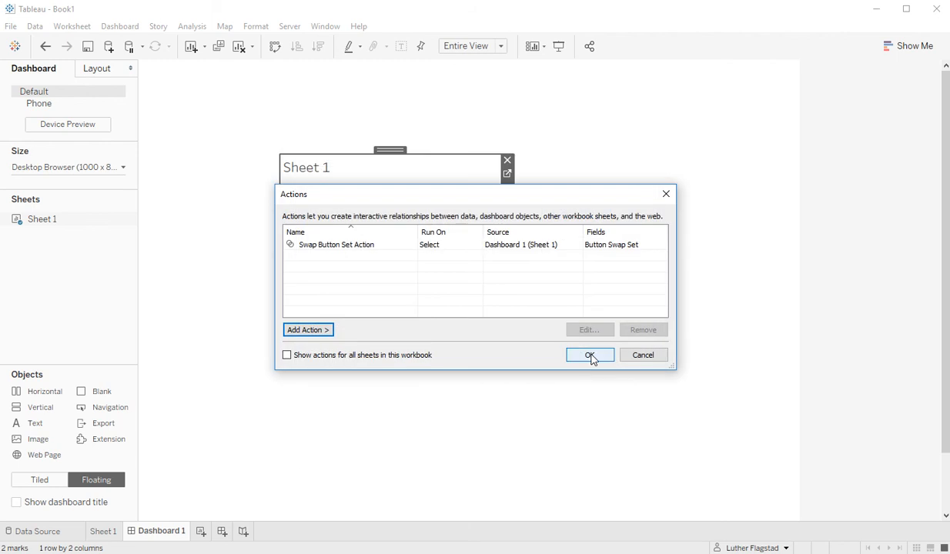
{"action": "left_click", "coordinate": [590, 355]}
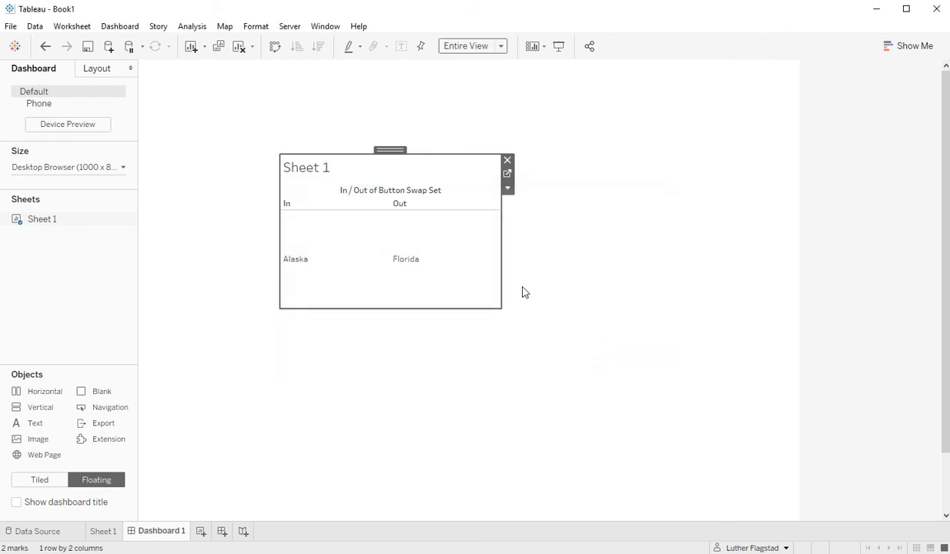
{"action": "left_click", "coordinate": [424, 280]}
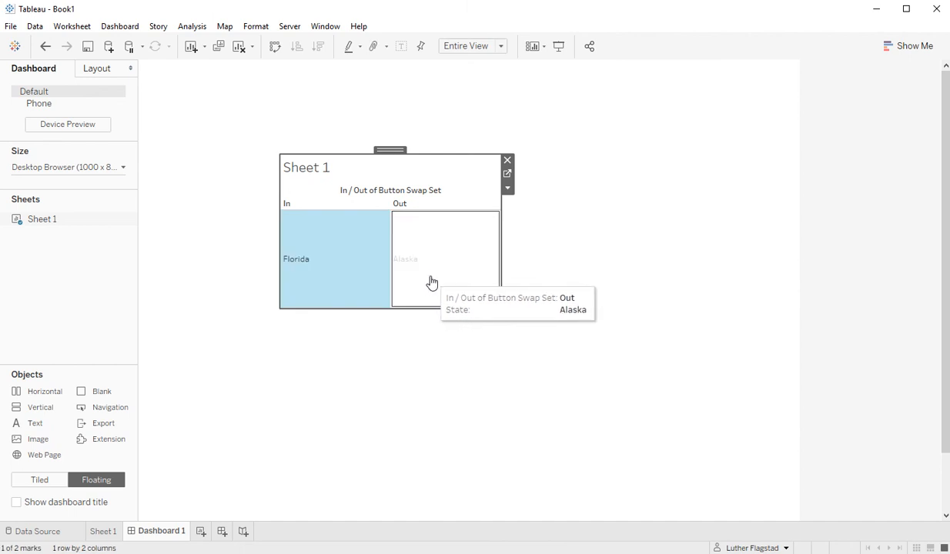
{"action": "left_click", "coordinate": [431, 283]}
{"action": "left_click", "coordinate": [427, 277]}
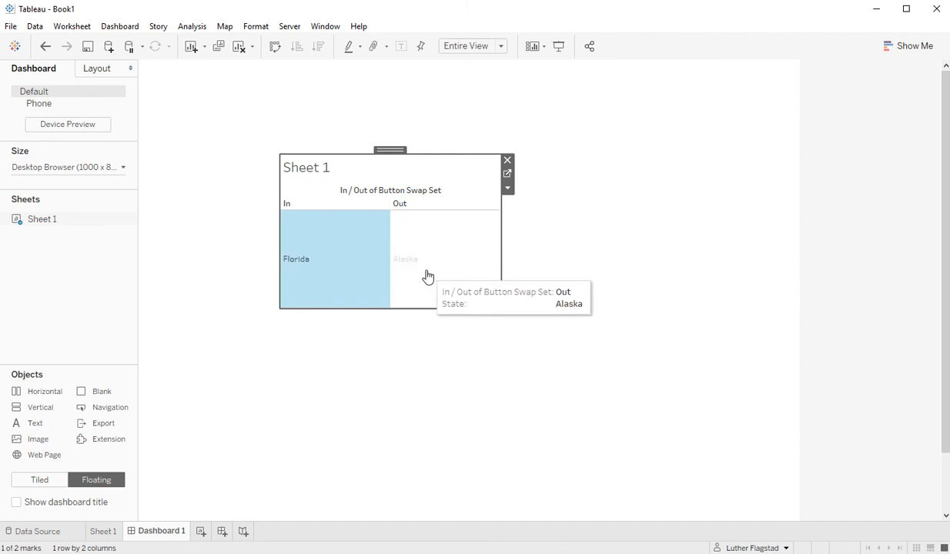
{"action": "left_click", "coordinate": [428, 272]}
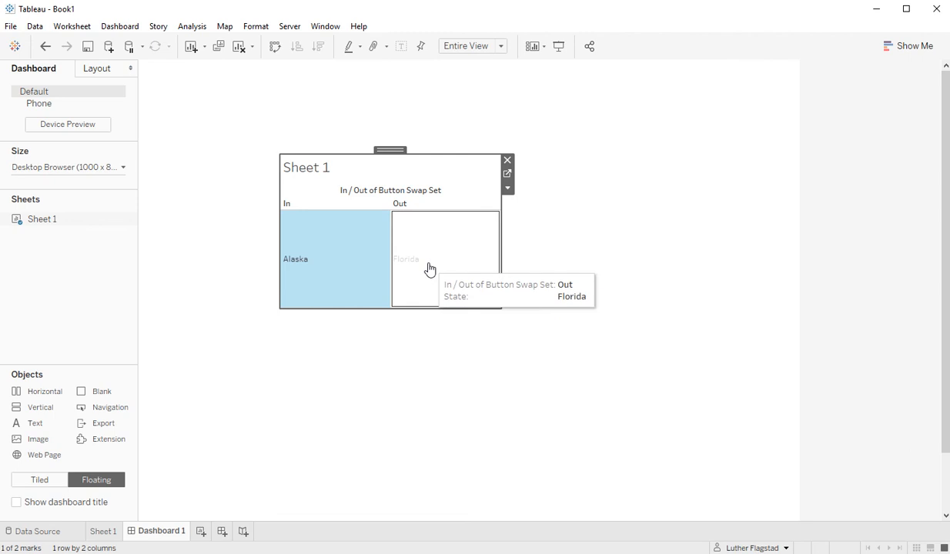
{"action": "left_click", "coordinate": [428, 269]}
{"action": "left_click", "coordinate": [424, 275]}
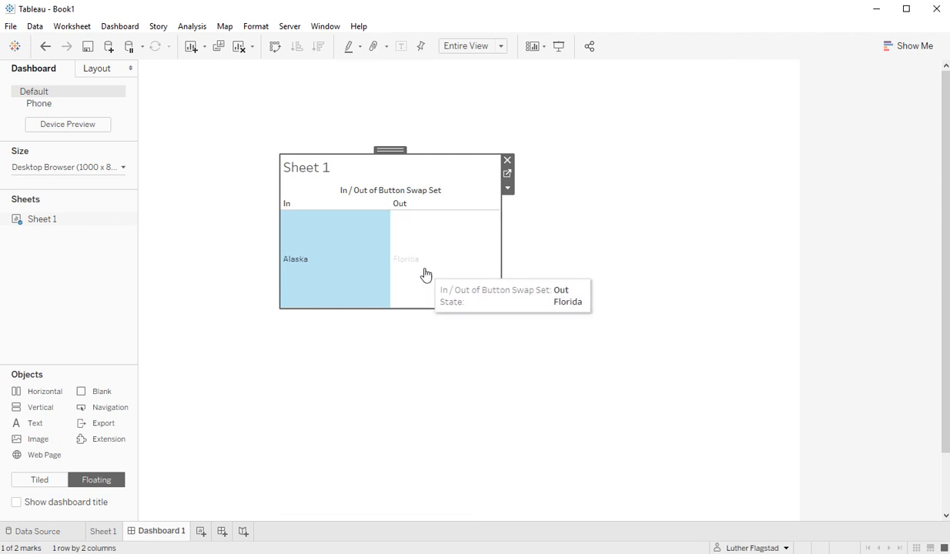
{"action": "left_click", "coordinate": [425, 280]}
{"action": "left_click", "coordinate": [426, 281]}
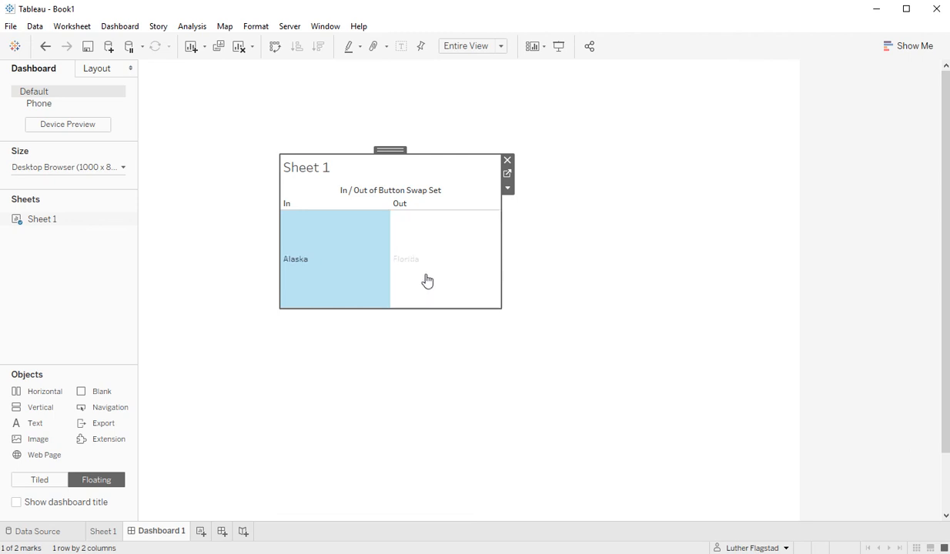
{"action": "mouse_move", "coordinate": [428, 280]}
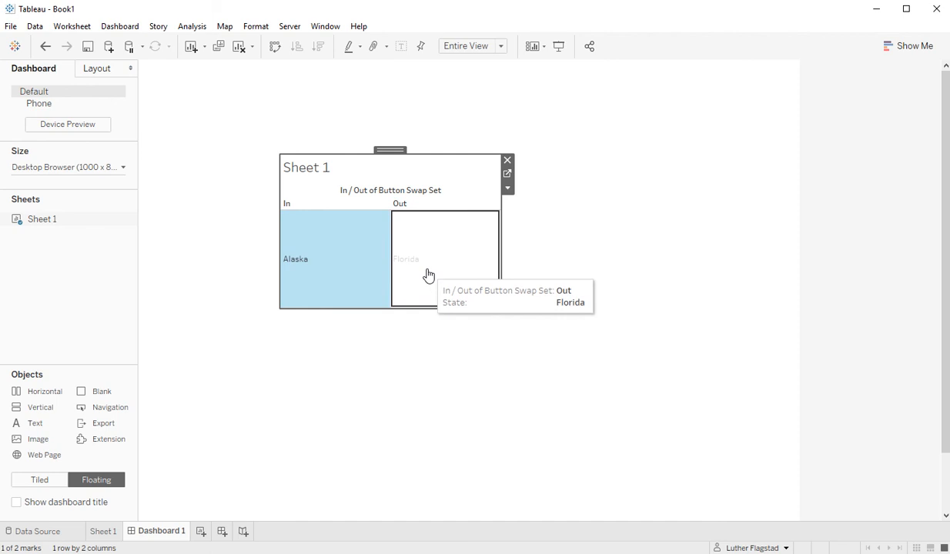
{"action": "left_click", "coordinate": [428, 276]}
{"action": "left_click", "coordinate": [428, 277]}
{"action": "left_click", "coordinate": [359, 281]}
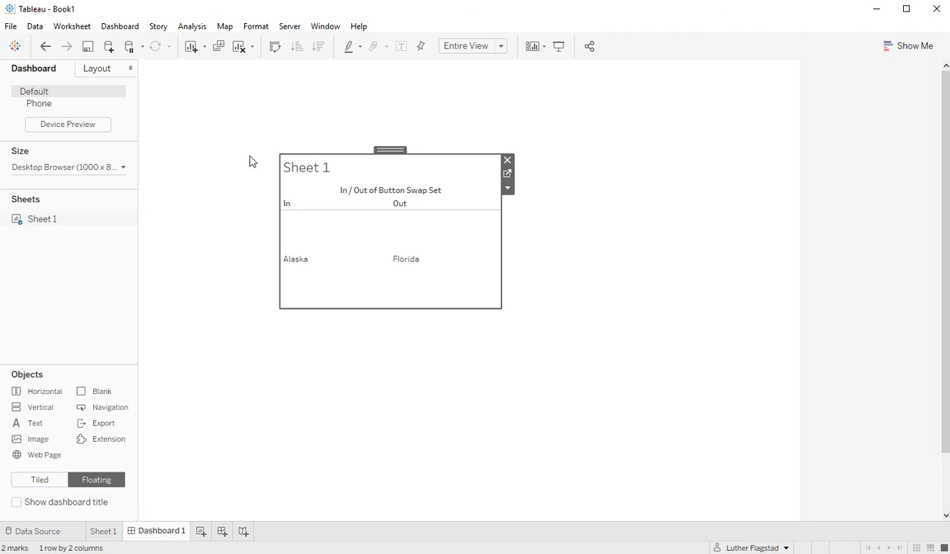
Hide the In column of Sheet 1 on Dashboard 1.
{"action": "right_click", "coordinate": [308, 205]}
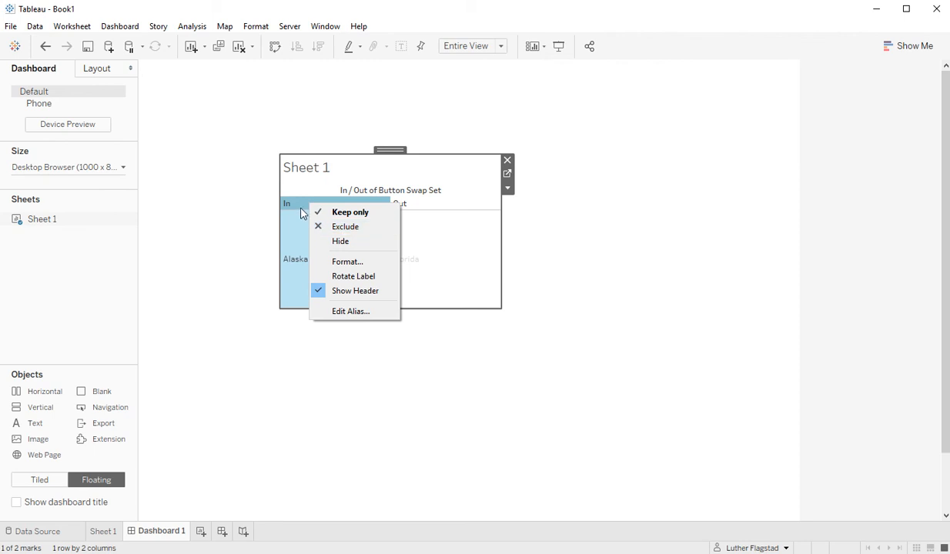
{"action": "left_click", "coordinate": [361, 242]}
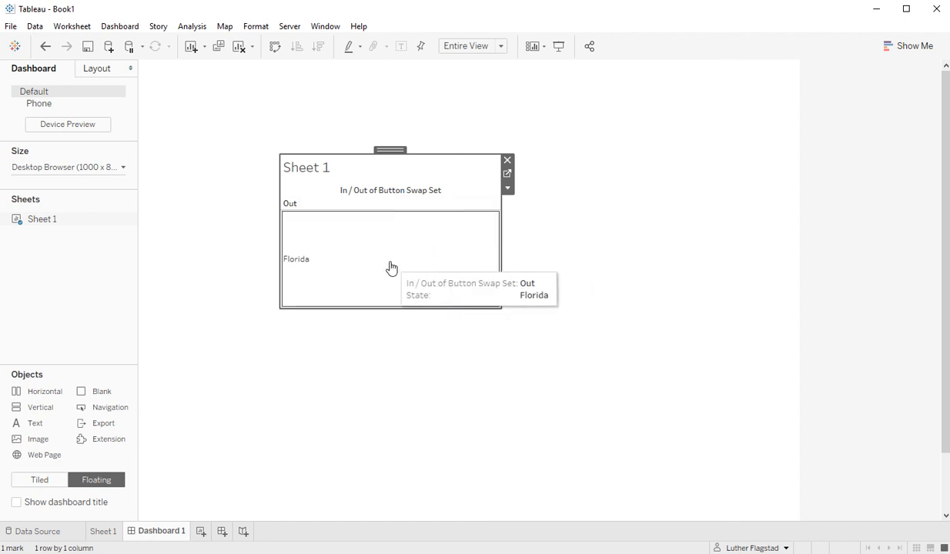
Toggle the Out mark repeatedly, swapping between Alaska and Florida, ending on Alaska.
{"action": "left_click", "coordinate": [334, 267]}
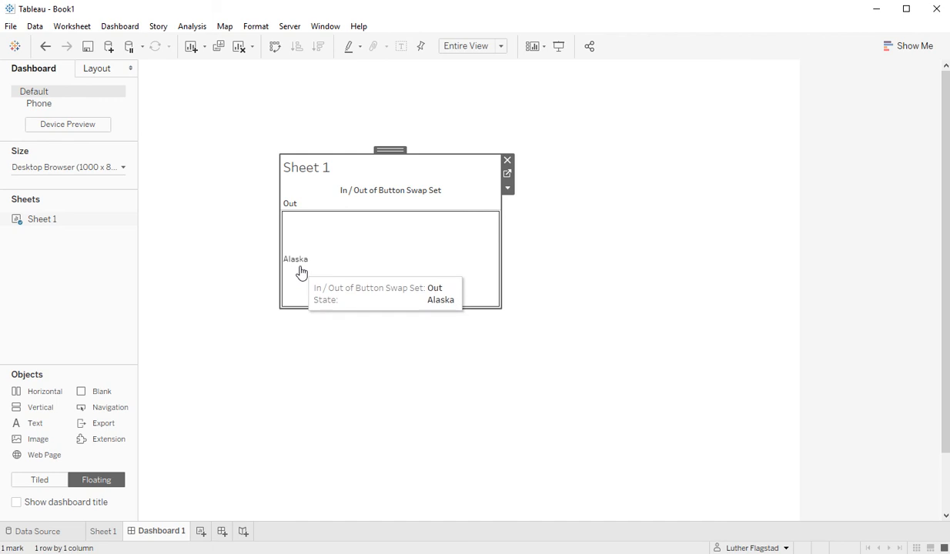
{"action": "left_click", "coordinate": [338, 271]}
{"action": "left_click", "coordinate": [341, 272]}
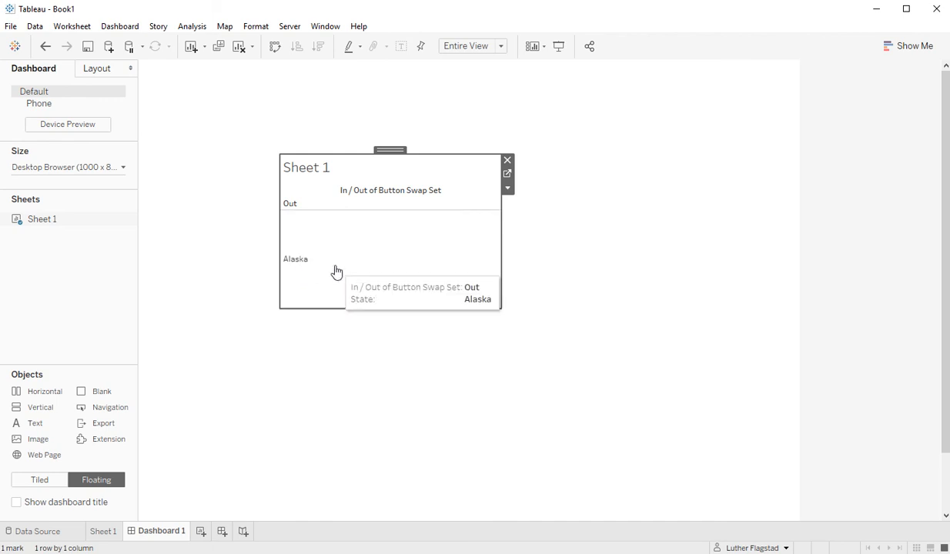
{"action": "left_click", "coordinate": [335, 271]}
{"action": "left_click", "coordinate": [336, 272]}
{"action": "left_click", "coordinate": [337, 272]}
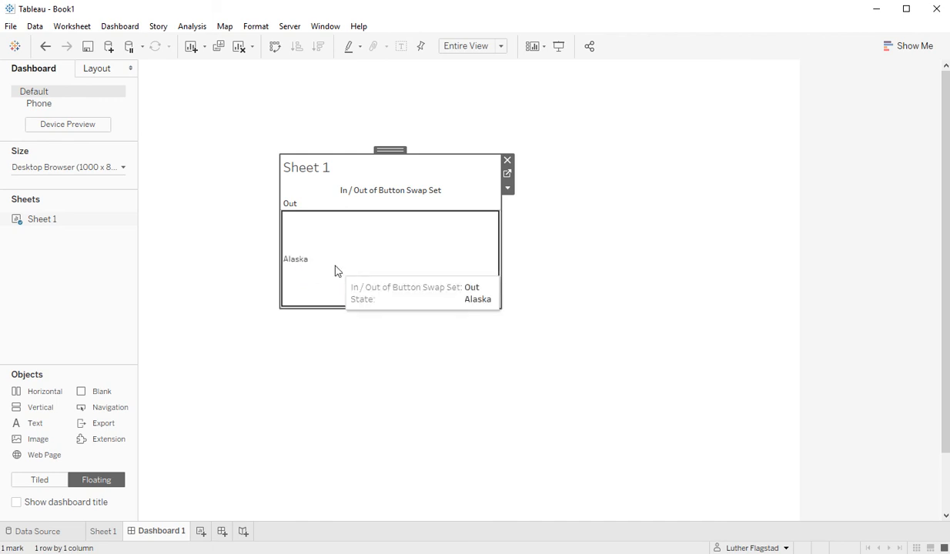
{"action": "left_click", "coordinate": [336, 271]}
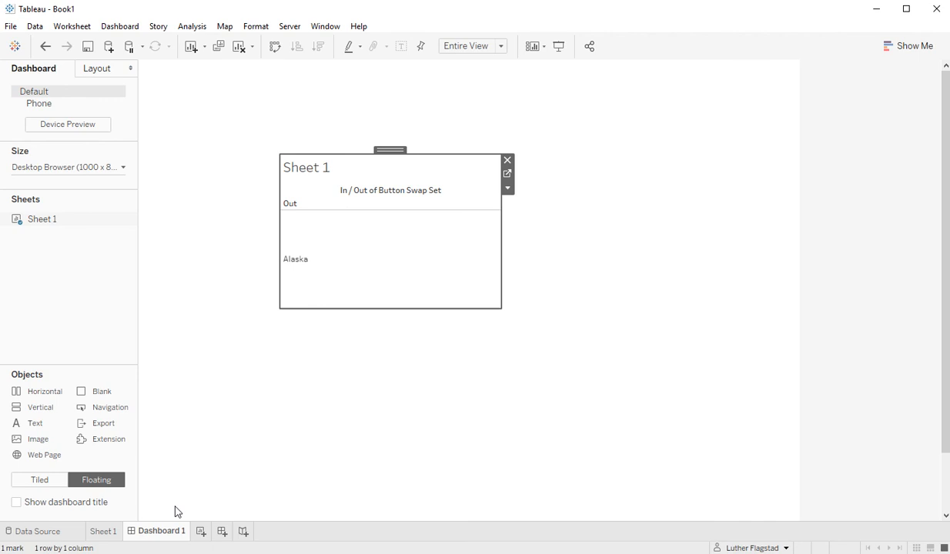
On Sheet 1, set the mark type to Shape with State on Shape, then return to Dashboard 1.
{"action": "left_click", "coordinate": [104, 531]}
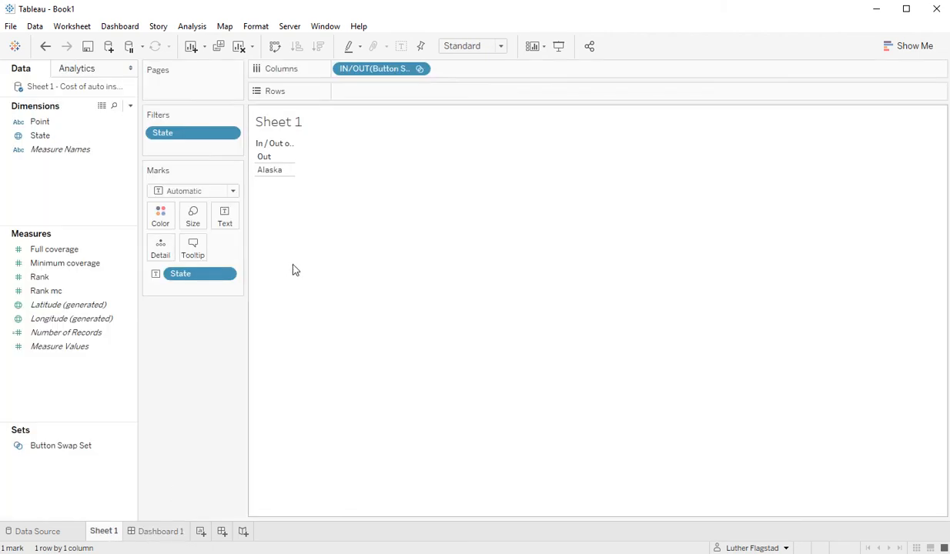
{"action": "left_click", "coordinate": [232, 190]}
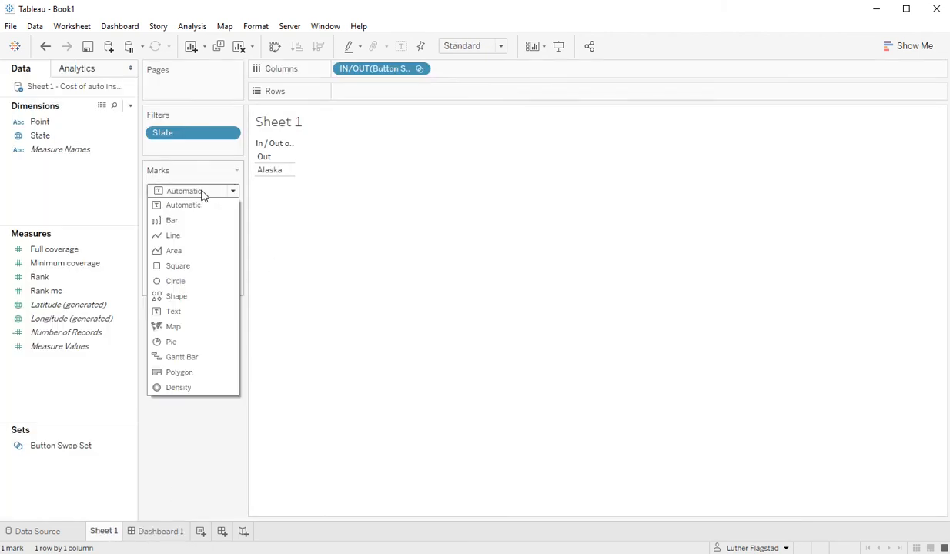
{"action": "left_click", "coordinate": [177, 296]}
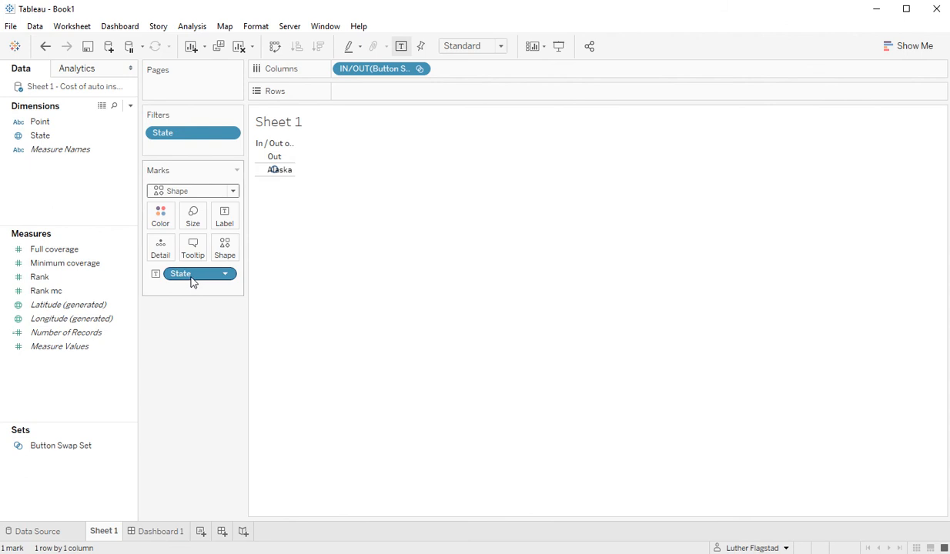
{"action": "left_click_drag", "start_coordinate": [193, 275], "coordinate": [226, 257]}
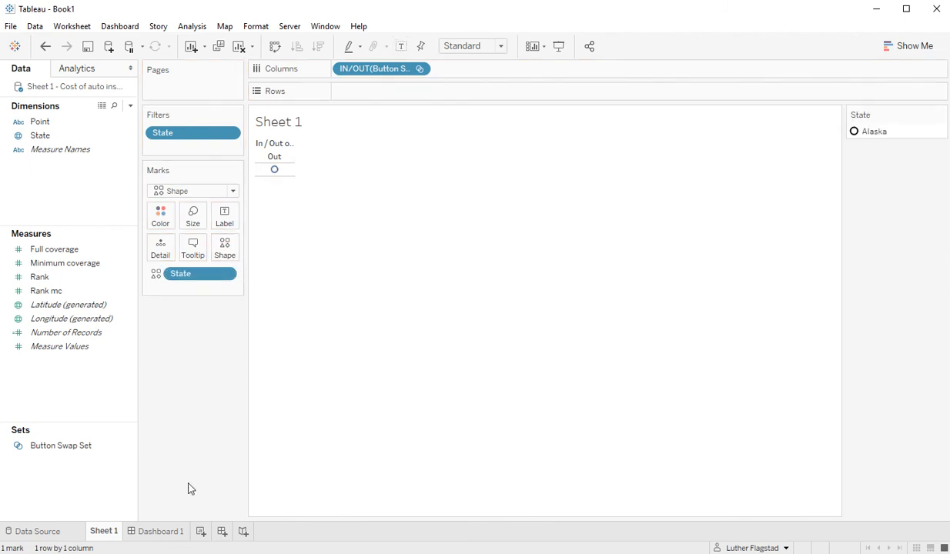
{"action": "left_click", "coordinate": [160, 531]}
{"action": "mouse_move", "coordinate": [387, 276]}
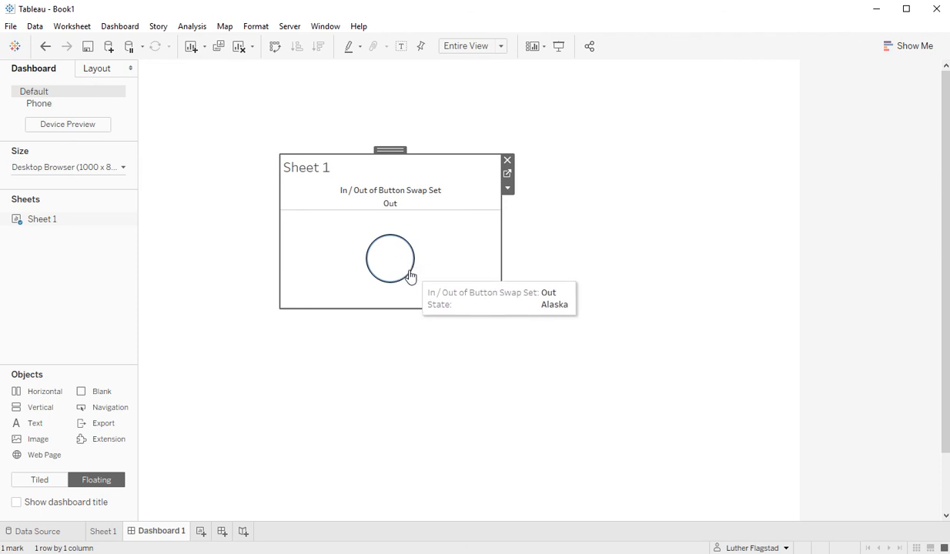
Swap the circle mark to Florida's square, then go back to Sheet 1.
{"action": "left_click", "coordinate": [400, 270]}
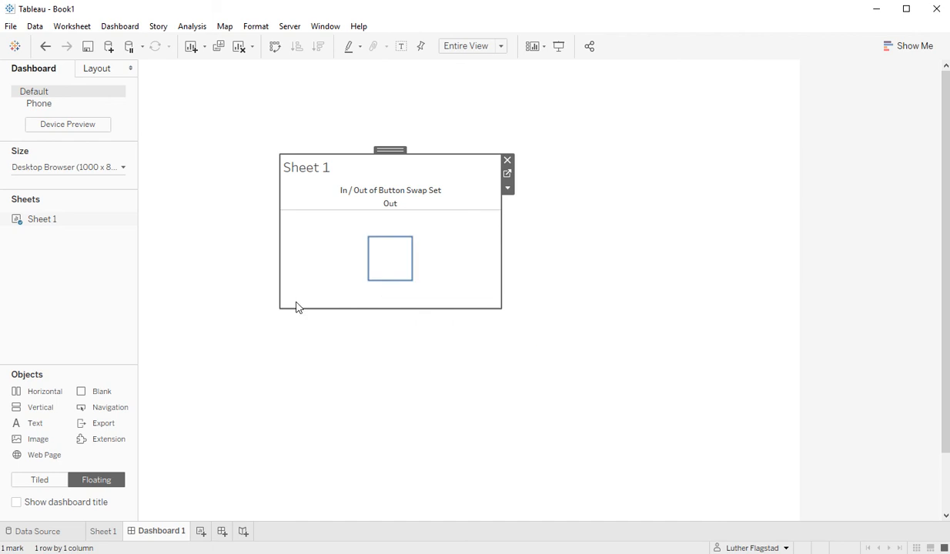
{"action": "left_click", "coordinate": [103, 531]}
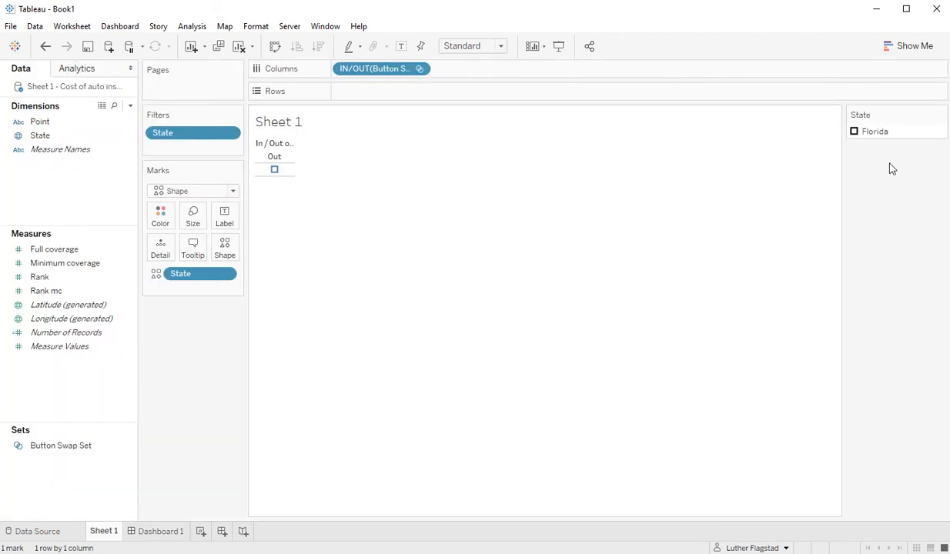
Assign Florida the red shape from the Engine Start palette, then try the button on Dashboard 1.
{"action": "double_click", "coordinate": [867, 133]}
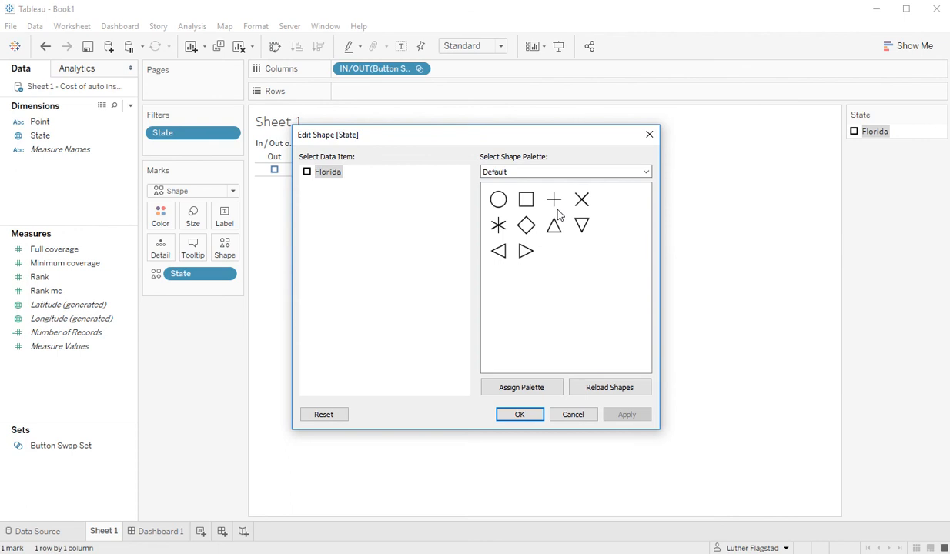
{"action": "left_click", "coordinate": [554, 173]}
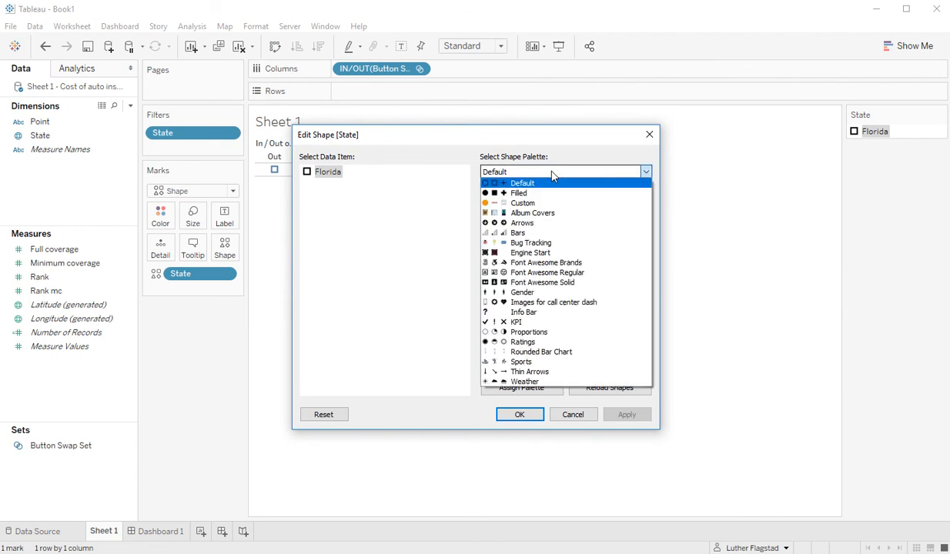
{"action": "left_click", "coordinate": [552, 175]}
{"action": "left_click", "coordinate": [552, 175]}
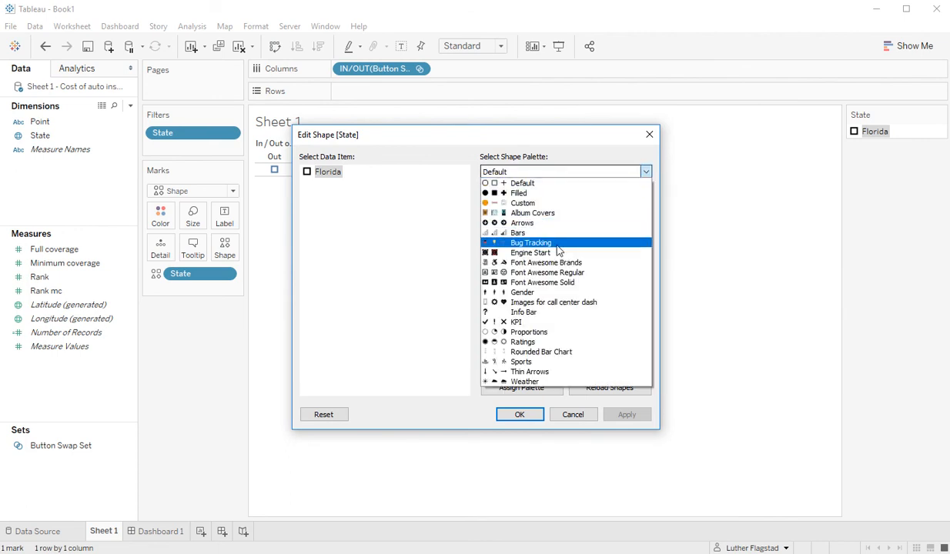
{"action": "left_click", "coordinate": [563, 254]}
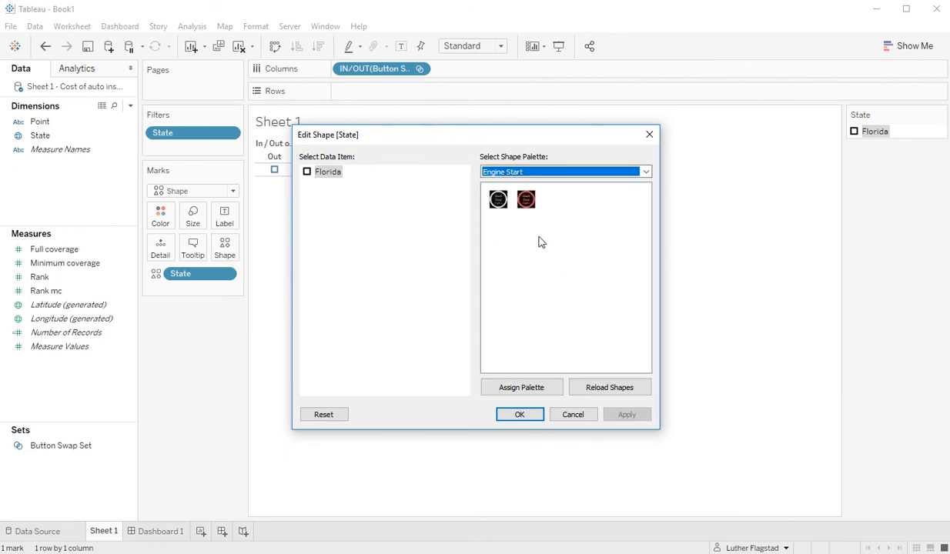
{"action": "left_click", "coordinate": [528, 201]}
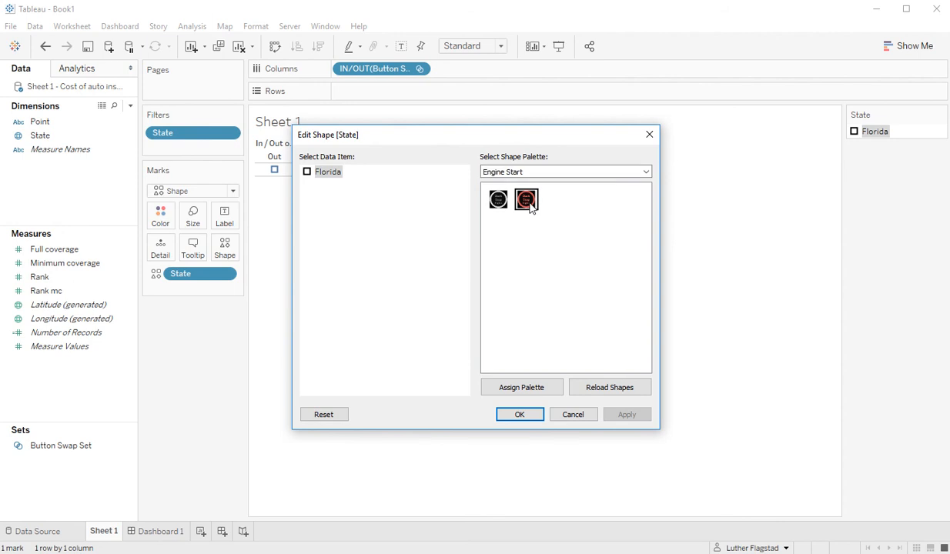
{"action": "left_click", "coordinate": [520, 415]}
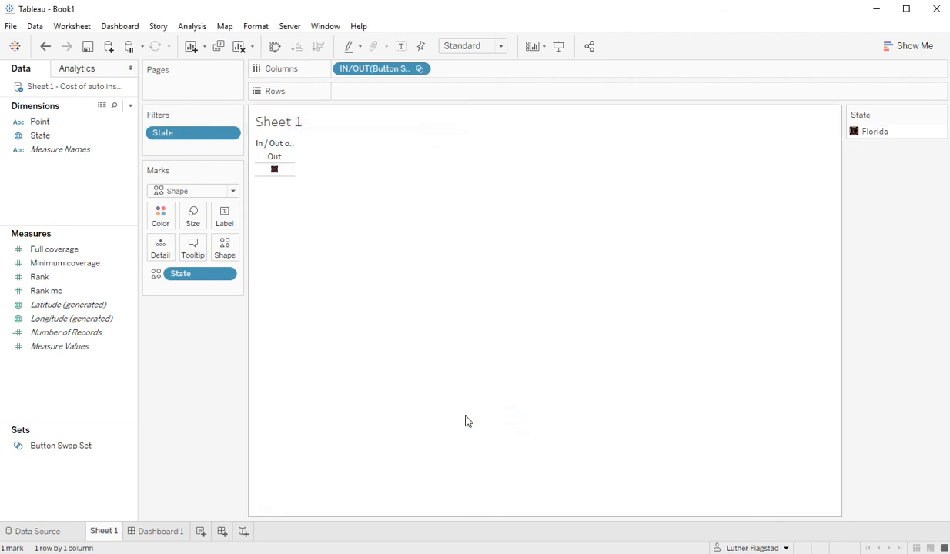
{"action": "left_click", "coordinate": [168, 531]}
{"action": "left_click", "coordinate": [388, 268]}
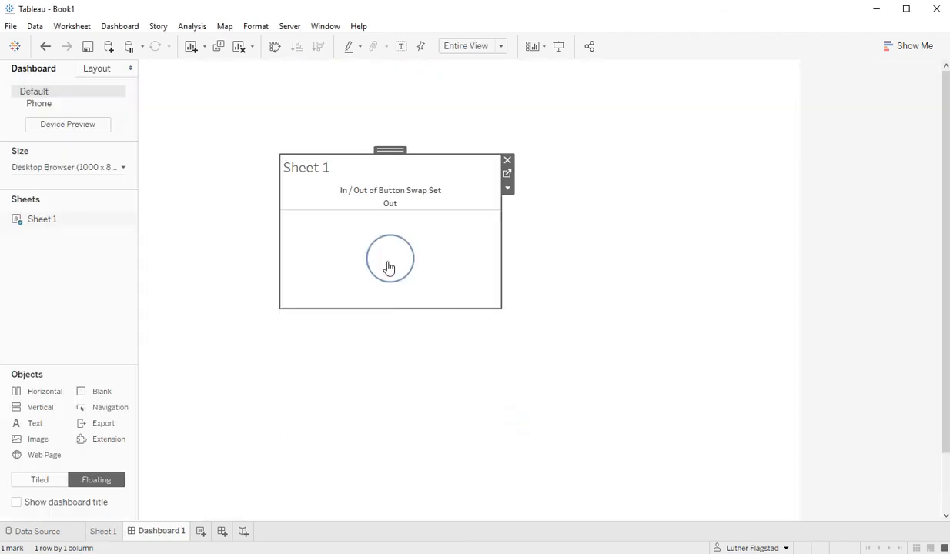
On Sheet 1, give Alaska the black Engine Start shape and view it on Dashboard 1.
{"action": "left_click", "coordinate": [105, 533]}
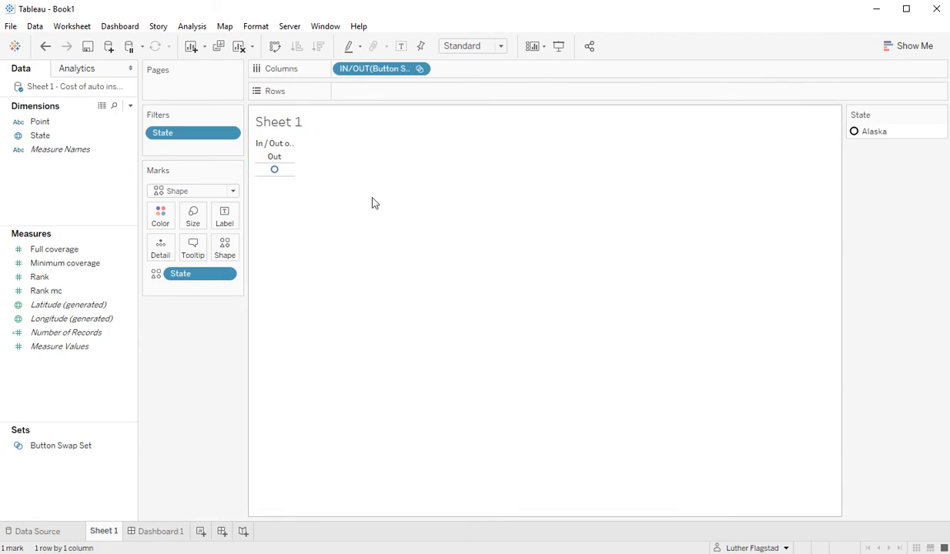
{"action": "left_click", "coordinate": [870, 135]}
{"action": "double_click", "coordinate": [870, 135]}
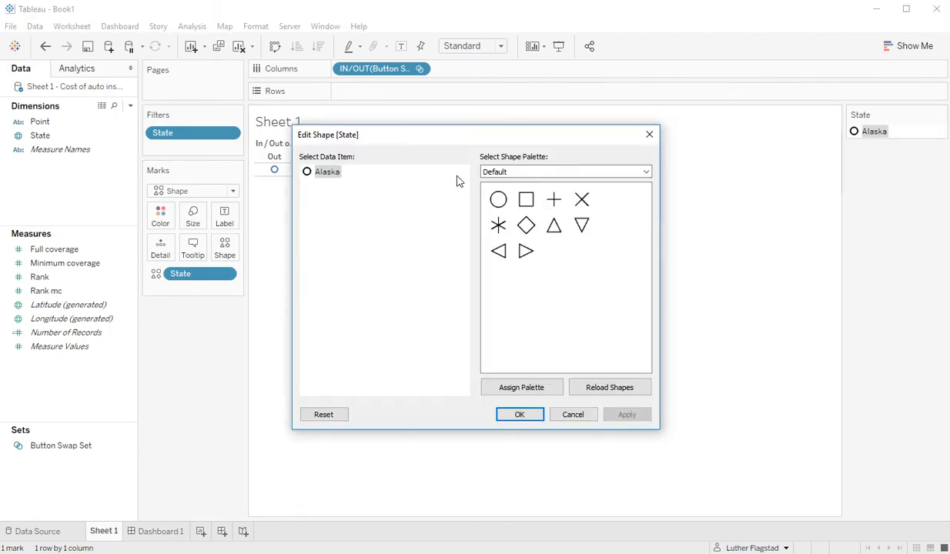
{"action": "left_click", "coordinate": [539, 172]}
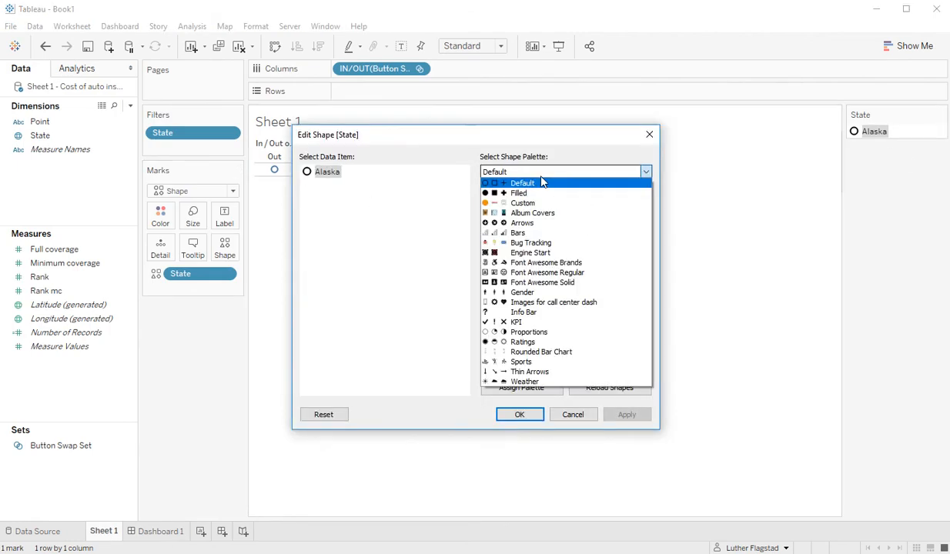
{"action": "left_click", "coordinate": [539, 252]}
{"action": "left_click", "coordinate": [499, 201]}
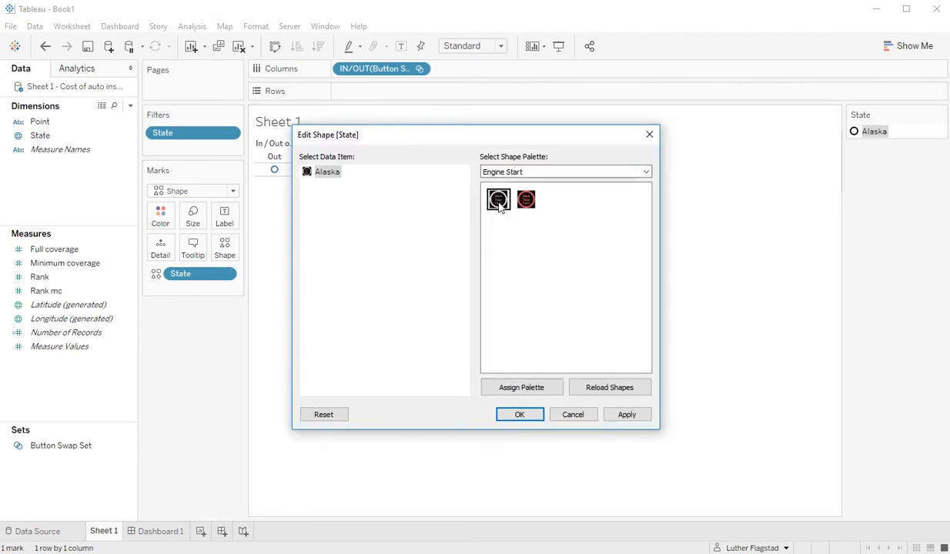
{"action": "left_click", "coordinate": [523, 415]}
{"action": "left_click", "coordinate": [175, 533]}
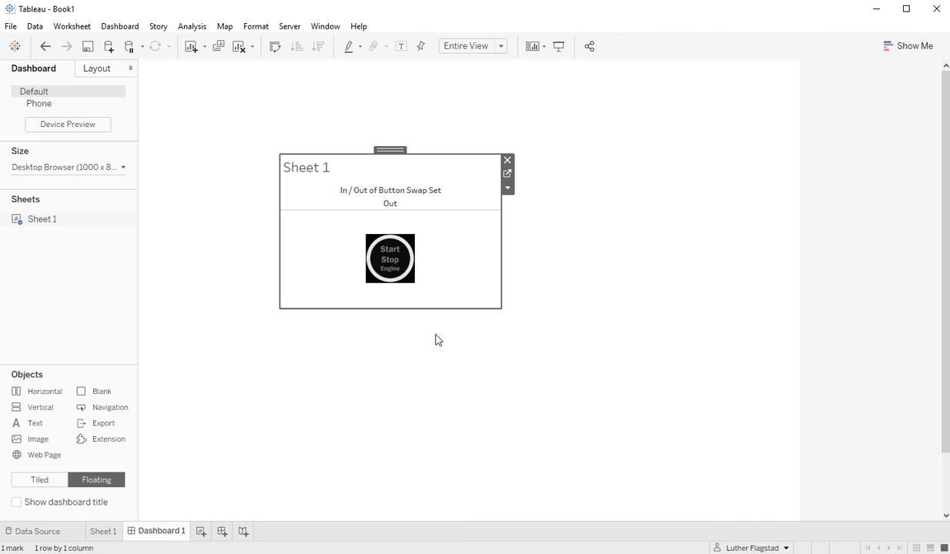
Toggle the engine button between Alaska and Florida several times, ending on red Florida.
{"action": "left_click", "coordinate": [390, 279]}
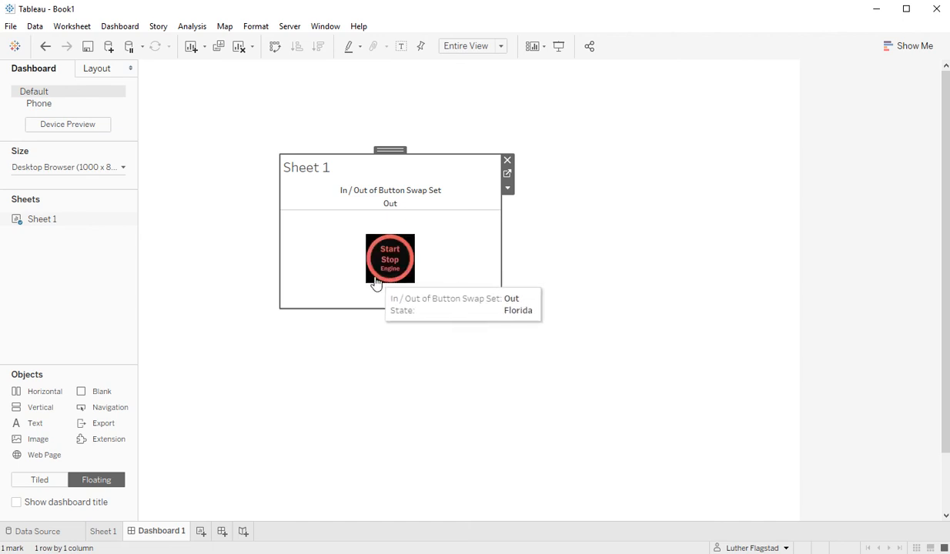
{"action": "left_click", "coordinate": [375, 281]}
{"action": "left_click", "coordinate": [377, 279]}
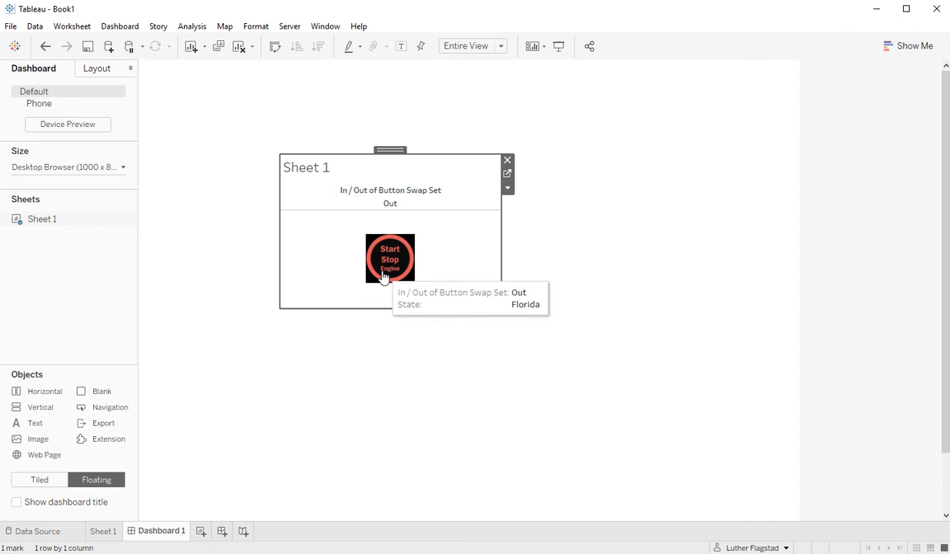
{"action": "left_click", "coordinate": [384, 277]}
{"action": "left_click", "coordinate": [389, 270]}
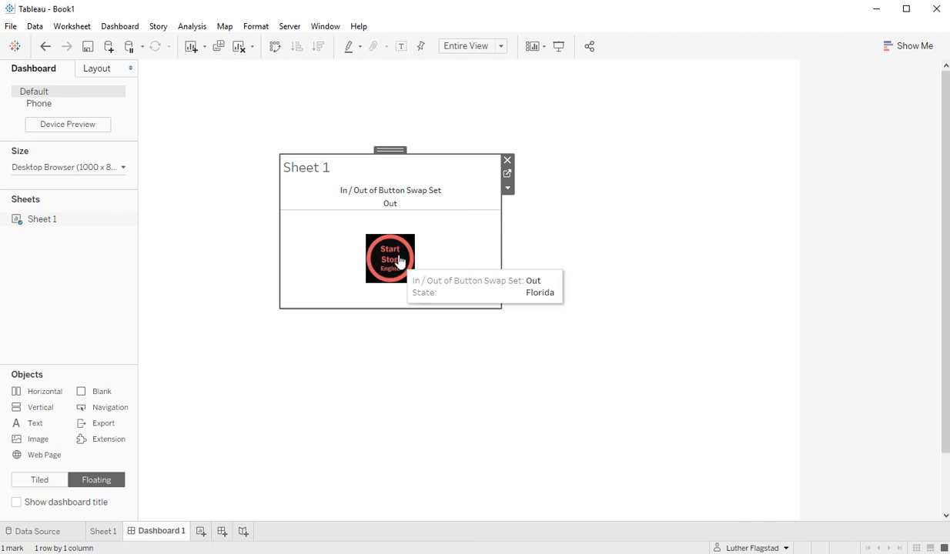
Hide the In / Out header and the Sheet 1 title on the dashboard.
{"action": "right_click", "coordinate": [392, 205]}
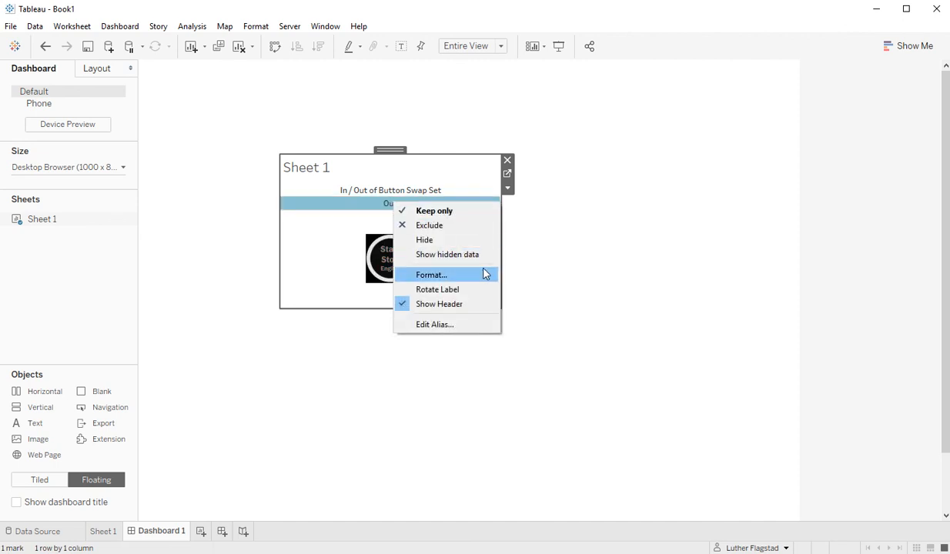
{"action": "left_click", "coordinate": [472, 304]}
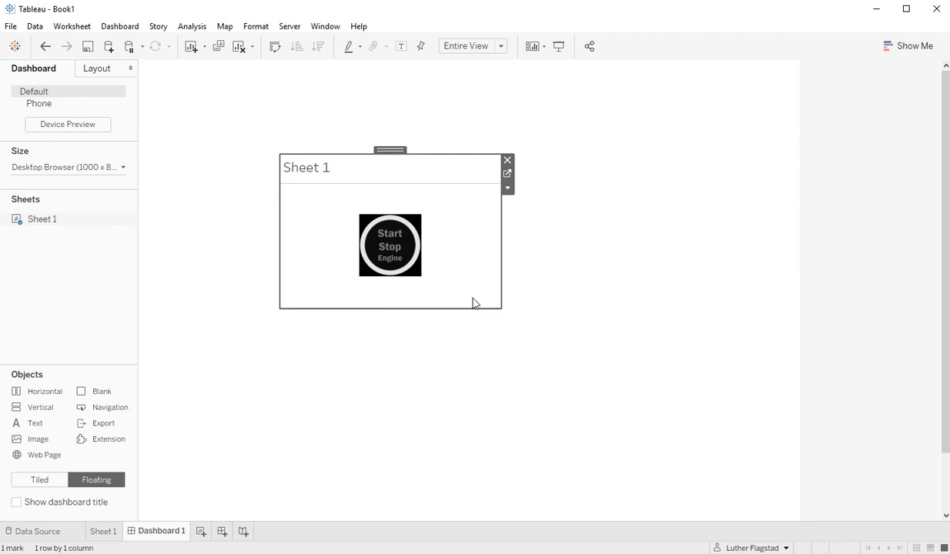
{"action": "right_click", "coordinate": [312, 167]}
{"action": "left_click", "coordinate": [360, 205]}
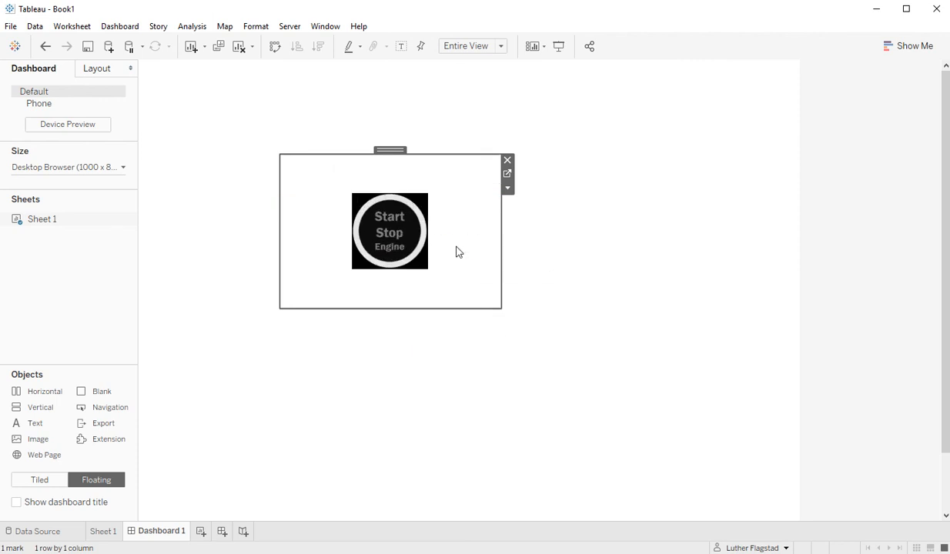
Deselect the sheet, then click the engine button repeatedly, flipping between black Alaska and red Florida.
{"action": "left_click", "coordinate": [537, 252]}
{"action": "left_click", "coordinate": [392, 241]}
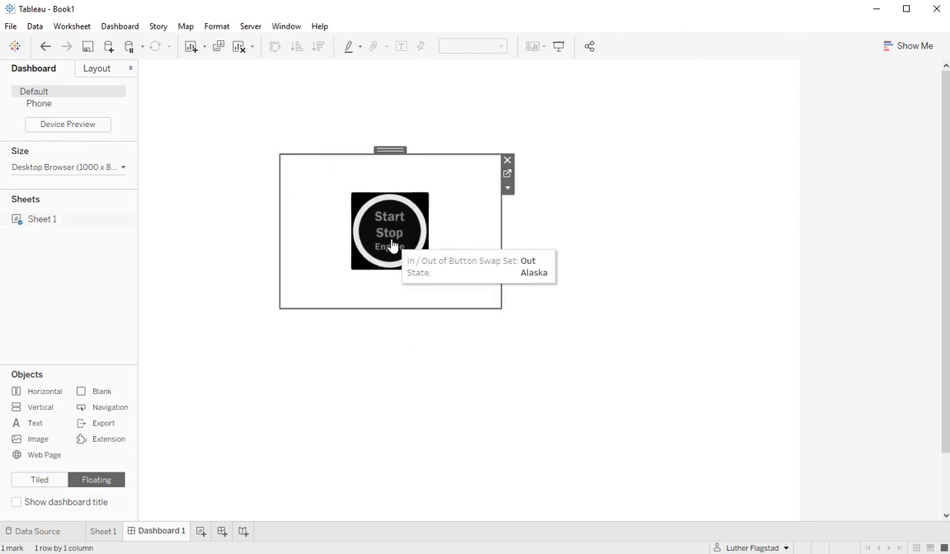
{"action": "left_click", "coordinate": [405, 238]}
{"action": "left_click", "coordinate": [409, 255]}
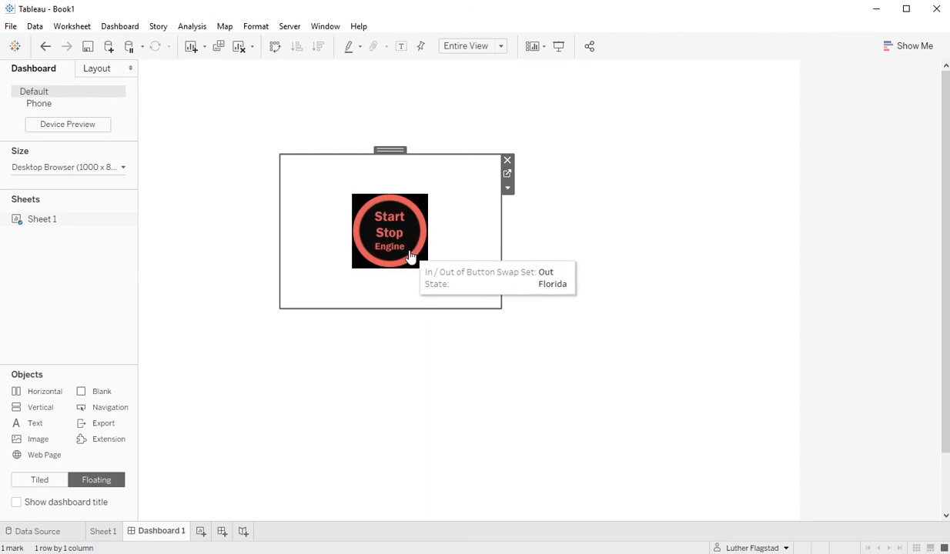
{"action": "left_click", "coordinate": [405, 254]}
{"action": "left_click", "coordinate": [405, 254]}
{"action": "left_click", "coordinate": [404, 254]}
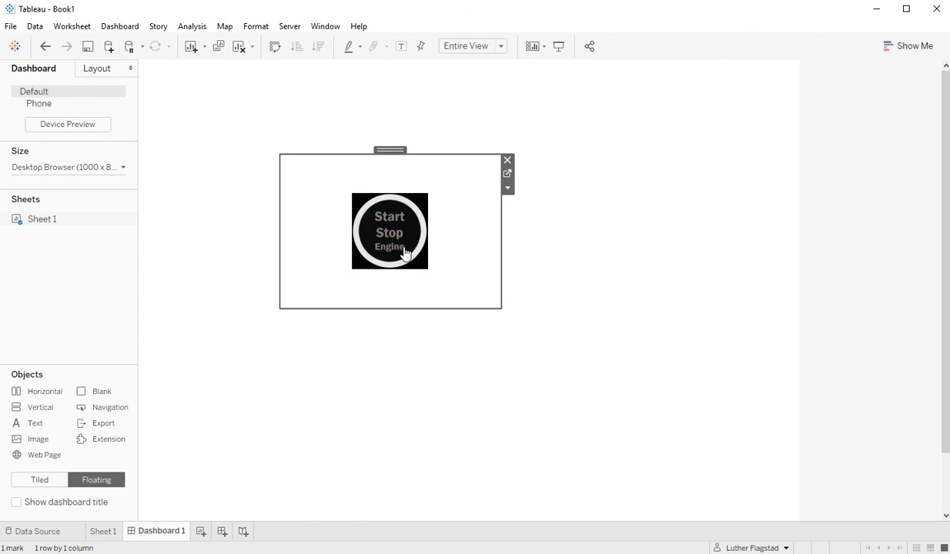
{"action": "left_click", "coordinate": [405, 254]}
{"action": "left_click", "coordinate": [405, 253]}
{"action": "left_click", "coordinate": [405, 252]}
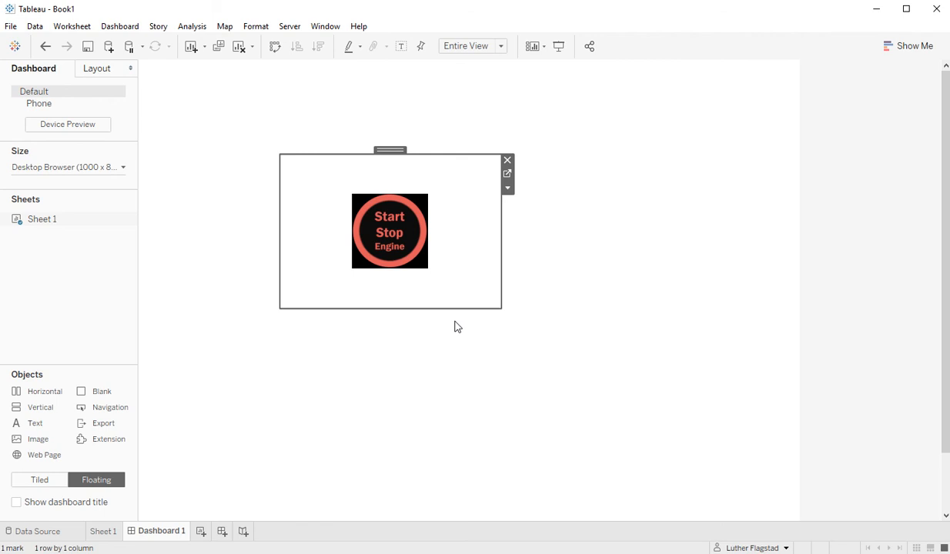
Test the button a few more times, back to Alaska and finishing on red Florida.
{"action": "left_click", "coordinate": [406, 249]}
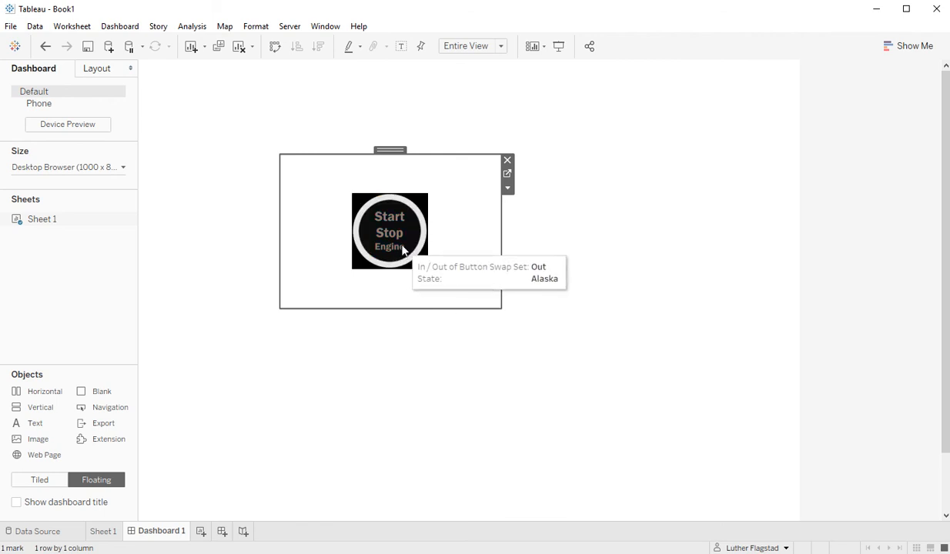
{"action": "left_click", "coordinate": [416, 252]}
{"action": "left_click", "coordinate": [409, 252]}
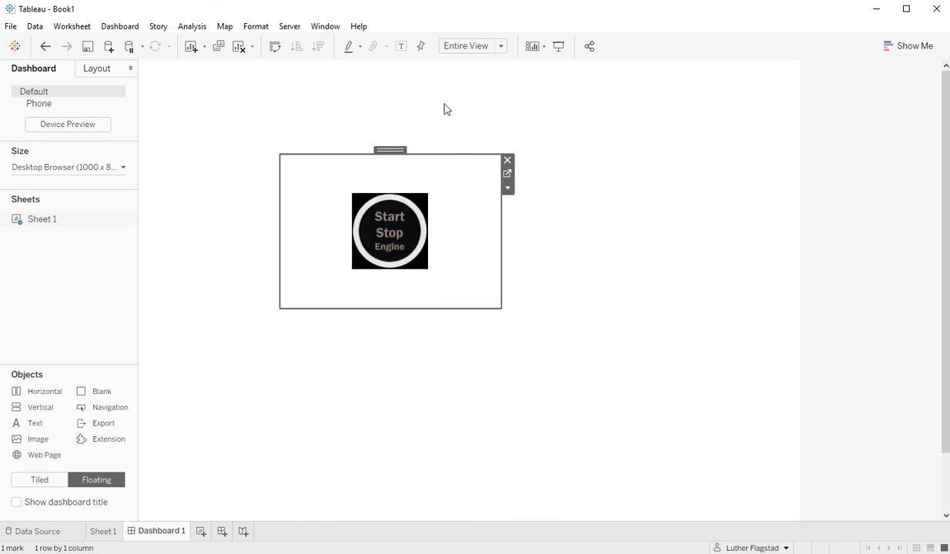
{"action": "left_click", "coordinate": [404, 257]}
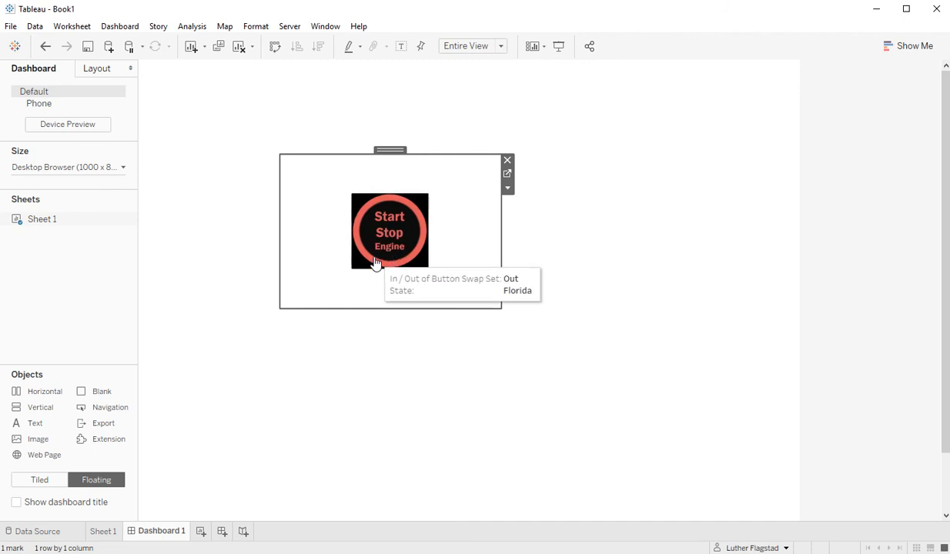